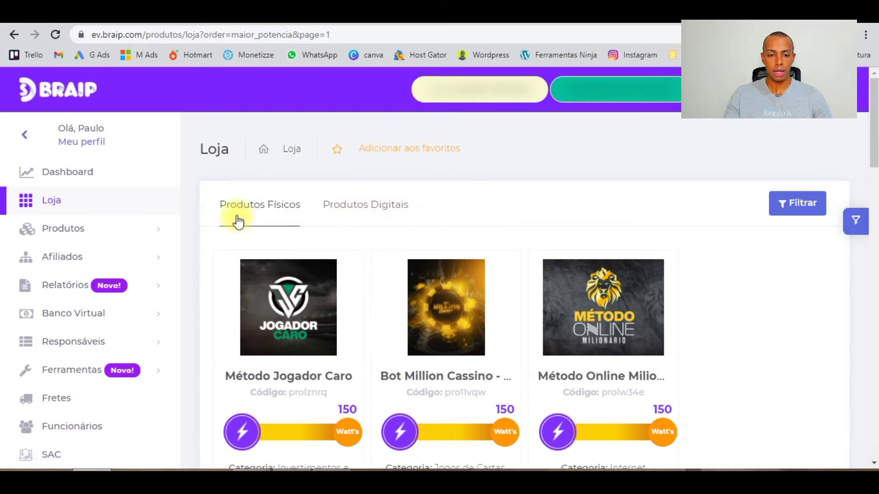
Browse the store's digital products, comparing their Watt's scores, categories and prices
{"action": "left_click", "coordinate": [248, 209]}
{"action": "left_click", "coordinate": [388, 230]}
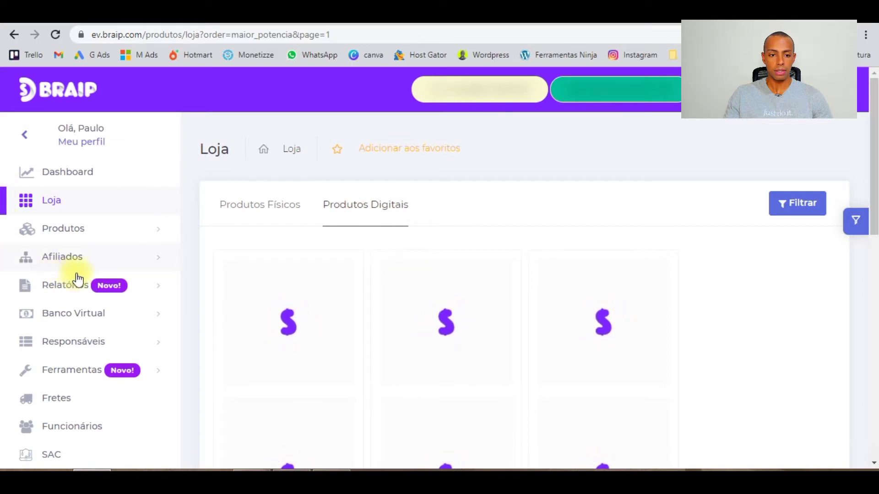
{"action": "scroll", "coordinate": [44, 293], "scroll_direction": "down", "scroll_amount": 4}
{"action": "scroll", "coordinate": [147, 286], "scroll_direction": "up", "scroll_amount": 4}
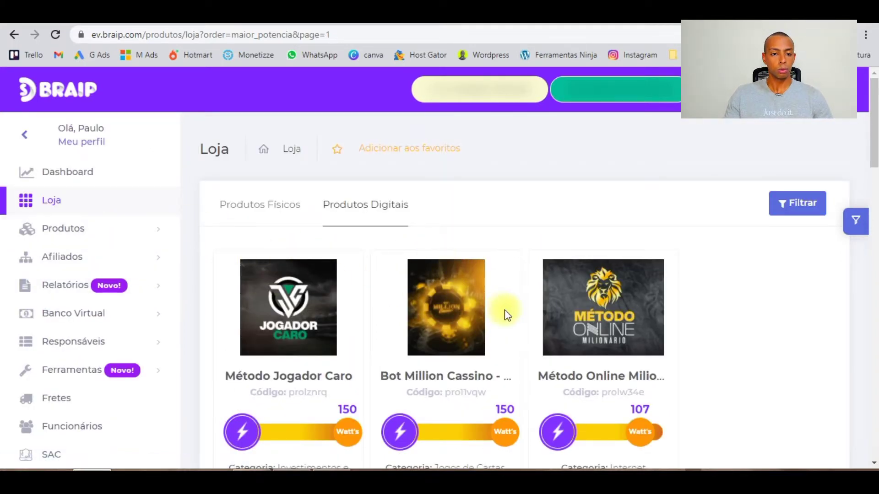
{"action": "scroll", "coordinate": [471, 336], "scroll_direction": "down", "scroll_amount": 8}
{"action": "scroll", "coordinate": [51, 274], "scroll_direction": "up", "scroll_amount": 2}
{"action": "scroll", "coordinate": [48, 273], "scroll_direction": "up", "scroll_amount": 5}
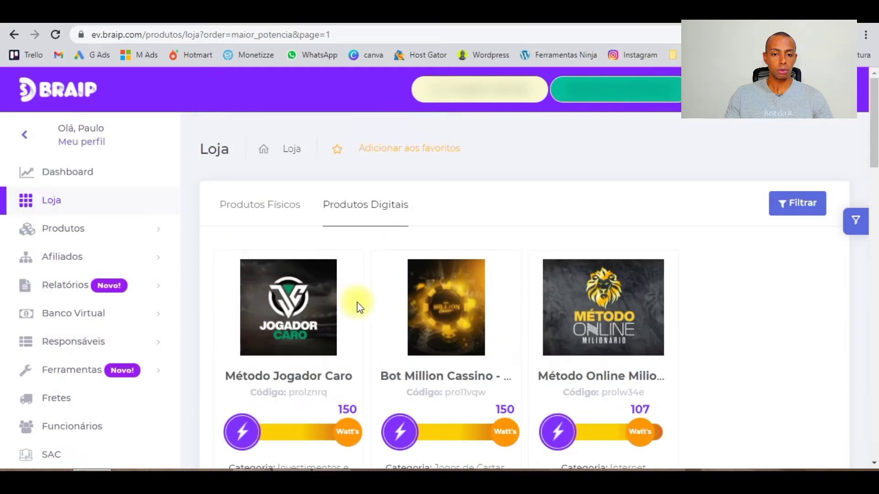
{"action": "scroll", "coordinate": [298, 298], "scroll_direction": "down", "scroll_amount": 6}
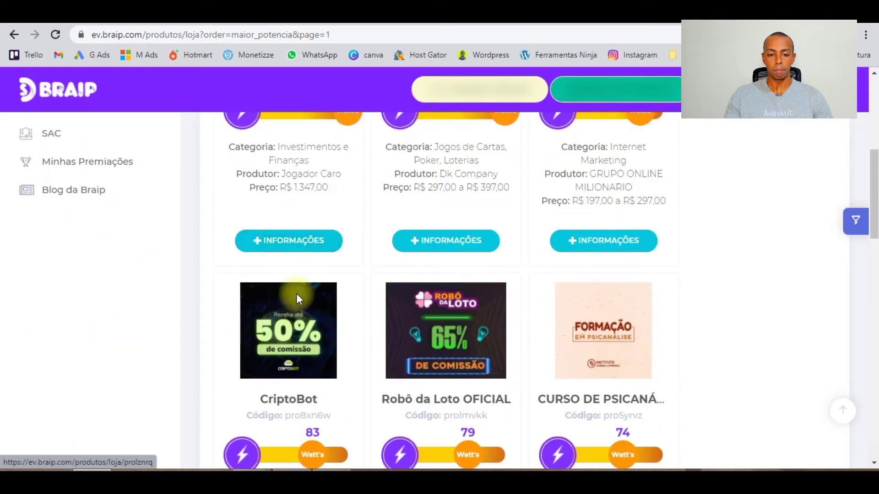
{"action": "scroll", "coordinate": [295, 292], "scroll_direction": "down", "scroll_amount": 7}
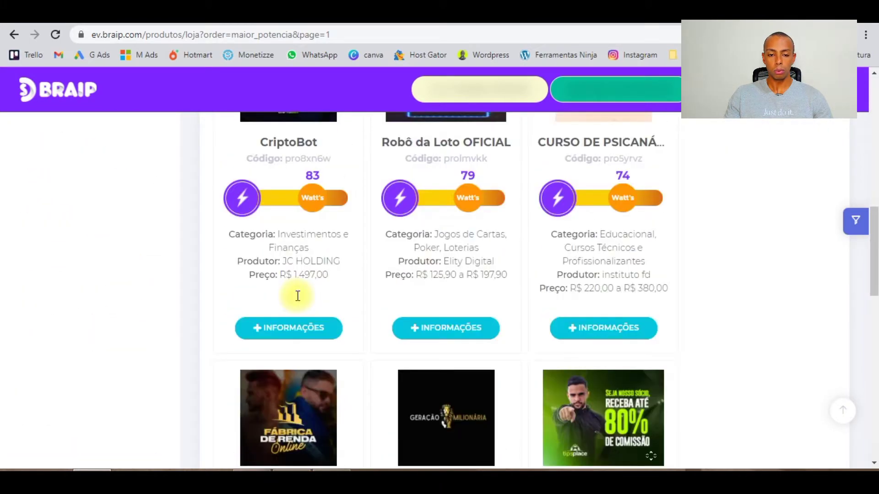
{"action": "scroll", "coordinate": [299, 298], "scroll_direction": "down", "scroll_amount": 7}
{"action": "scroll", "coordinate": [508, 407], "scroll_direction": "down", "scroll_amount": 1}
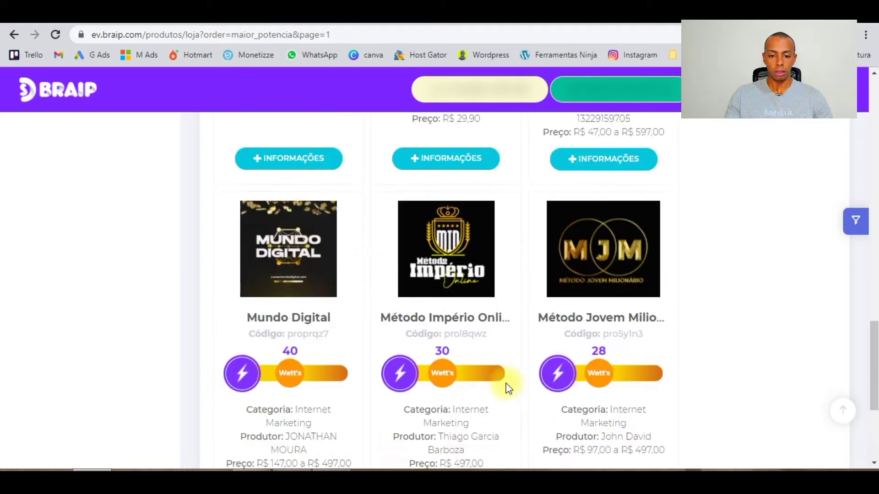
{"action": "scroll", "coordinate": [476, 302], "scroll_direction": "down", "scroll_amount": 1}
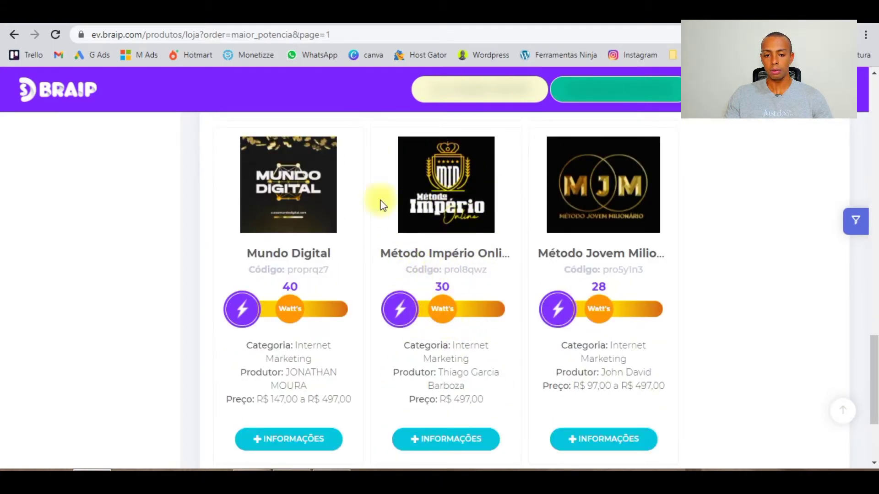
{"action": "scroll", "coordinate": [454, 308], "scroll_direction": "down", "scroll_amount": 1}
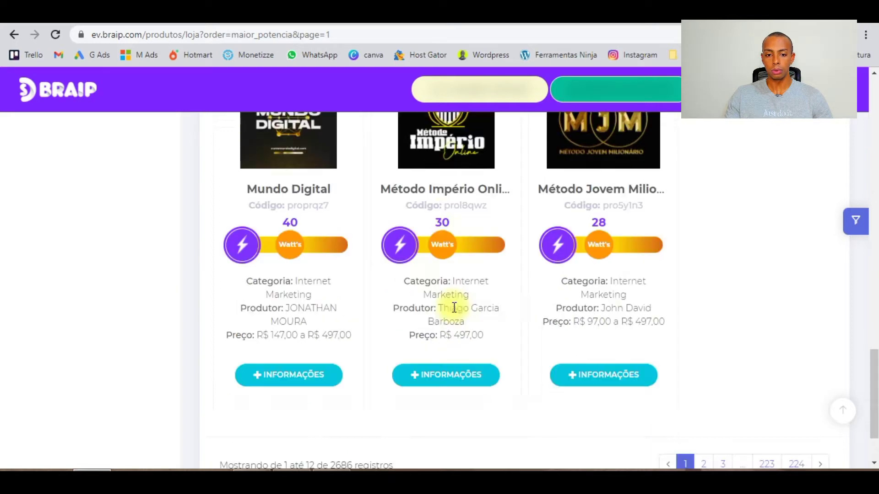
Open the details of Método Império Online and send an affiliation request for the account's listed responsible person
{"action": "left_click", "coordinate": [438, 380]}
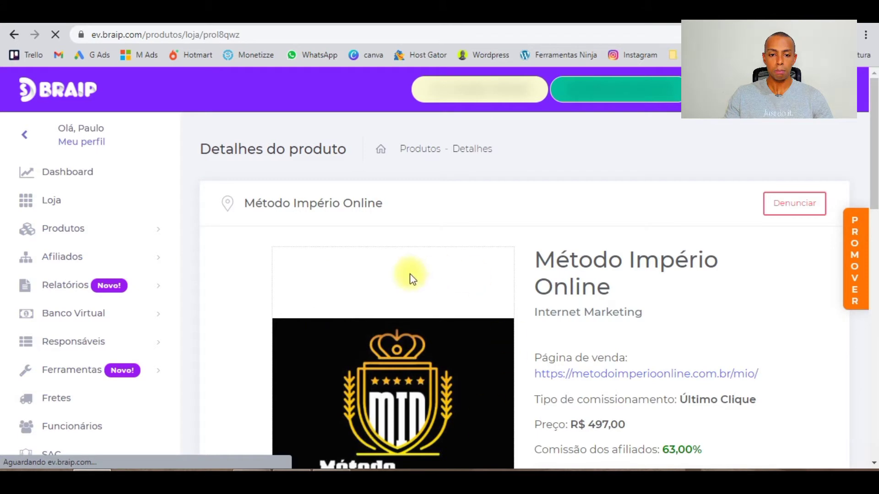
{"action": "scroll", "coordinate": [411, 277], "scroll_direction": "down", "scroll_amount": 2}
{"action": "scroll", "coordinate": [453, 344], "scroll_direction": "down", "scroll_amount": 4}
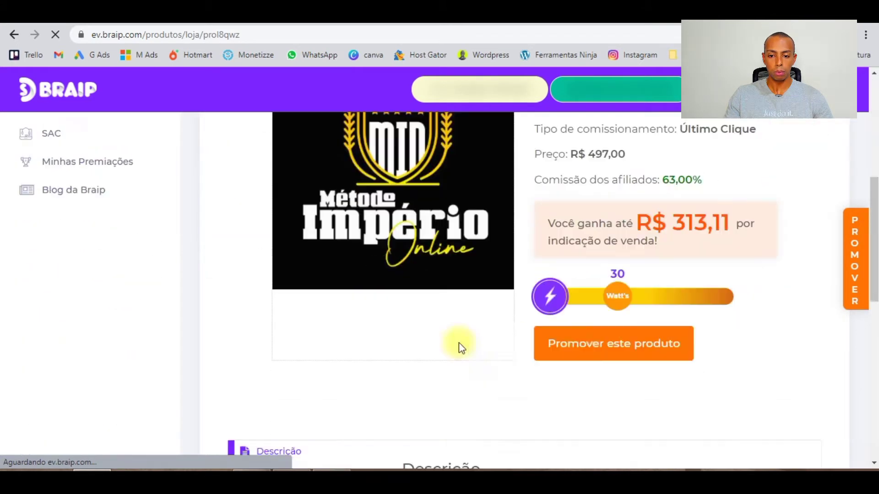
{"action": "left_click", "coordinate": [595, 350]}
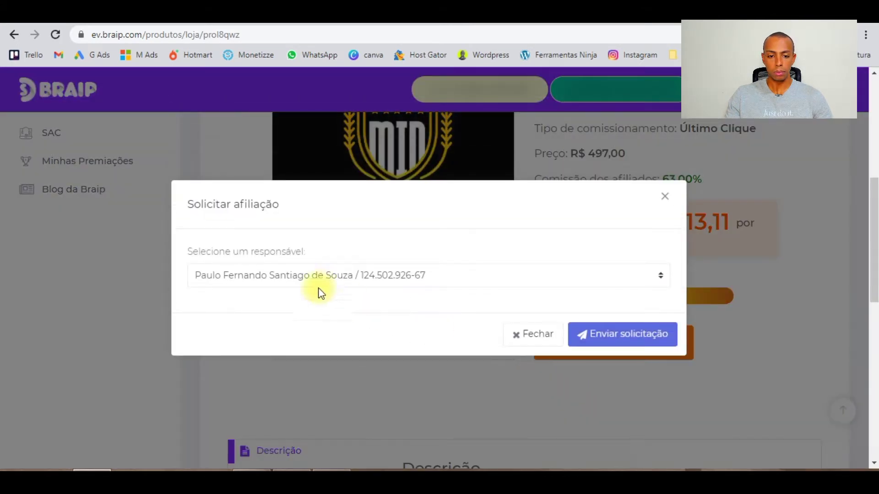
{"action": "left_click", "coordinate": [603, 350]}
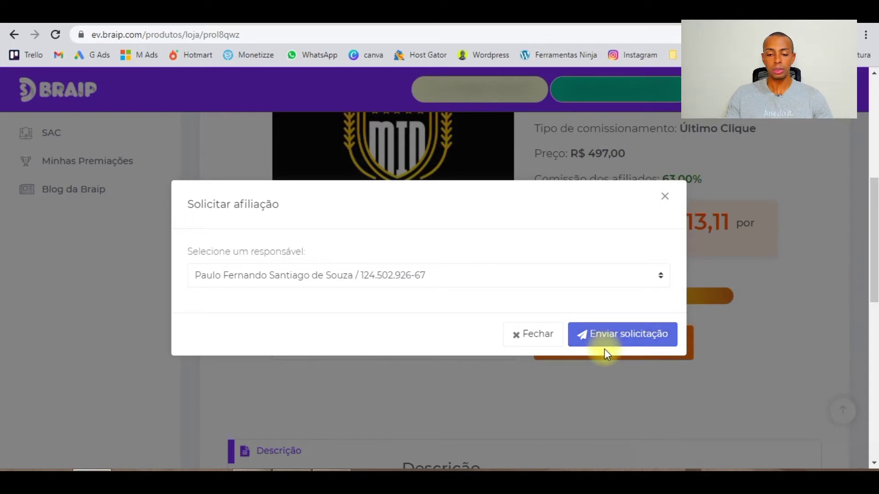
{"action": "left_click", "coordinate": [611, 340]}
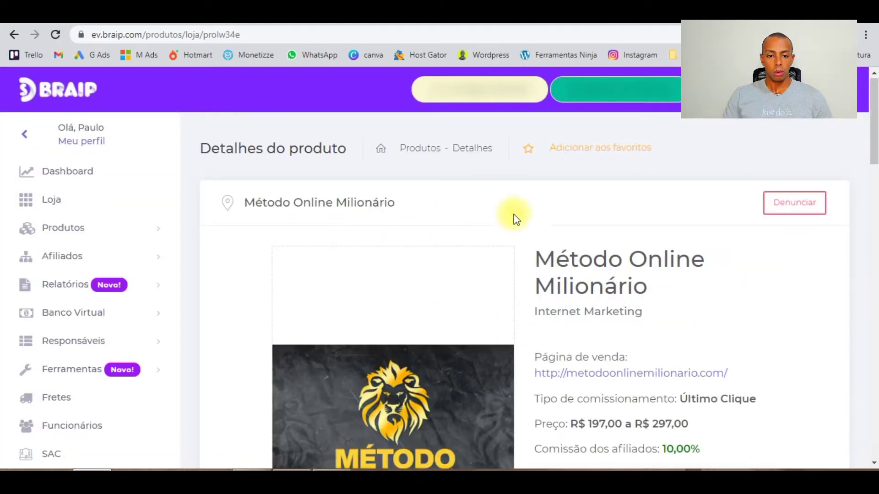
Examine the Método Online Milionário product page, including its commission, promotion status and affiliate rules
{"action": "scroll", "coordinate": [647, 285], "scroll_direction": "down", "scroll_amount": 2}
{"action": "scroll", "coordinate": [646, 285], "scroll_direction": "down", "scroll_amount": 3}
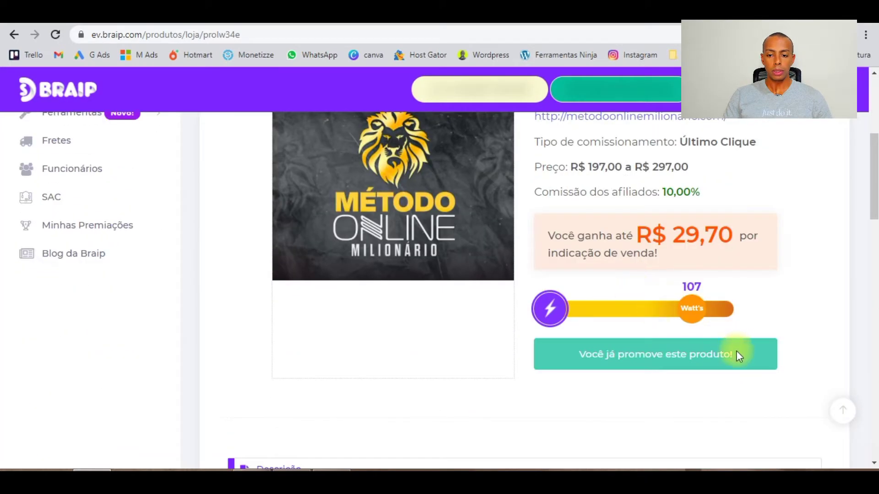
{"action": "scroll", "coordinate": [477, 271], "scroll_direction": "up", "scroll_amount": 5}
{"action": "scroll", "coordinate": [476, 271], "scroll_direction": "down", "scroll_amount": 1}
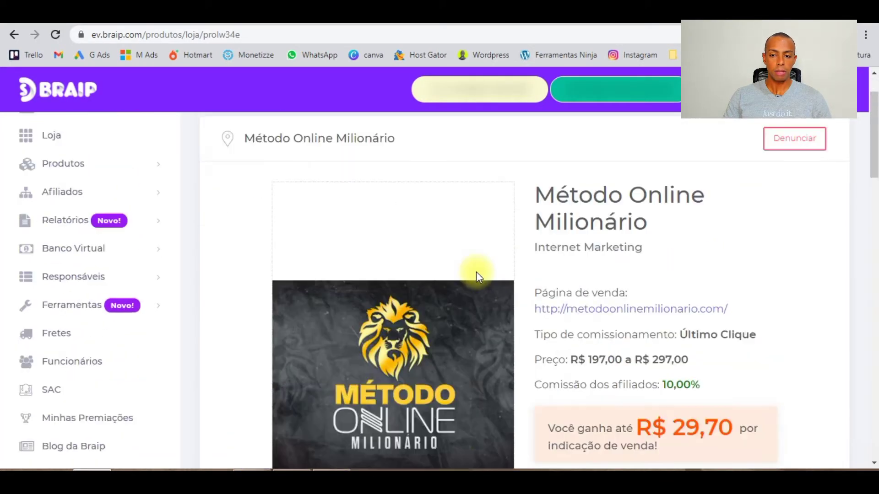
{"action": "scroll", "coordinate": [476, 271], "scroll_direction": "down", "scroll_amount": 3}
{"action": "scroll", "coordinate": [654, 364], "scroll_direction": "down", "scroll_amount": 2}
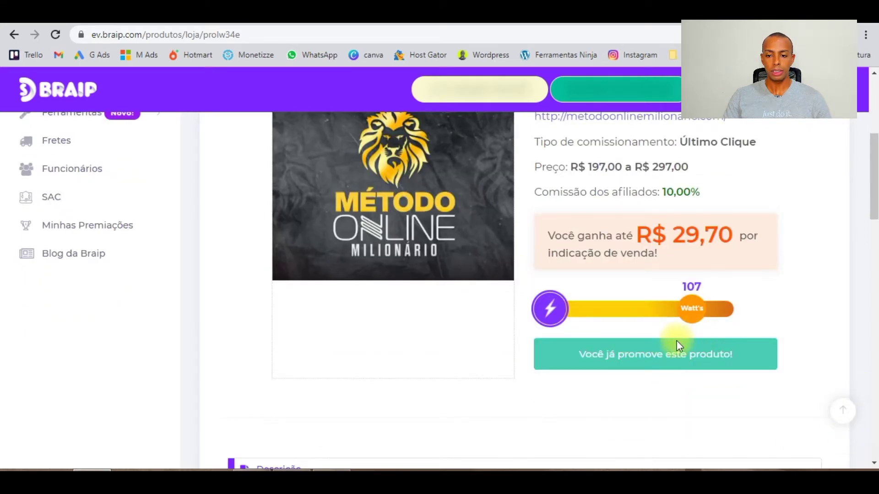
{"action": "scroll", "coordinate": [444, 248], "scroll_direction": "up", "scroll_amount": 4}
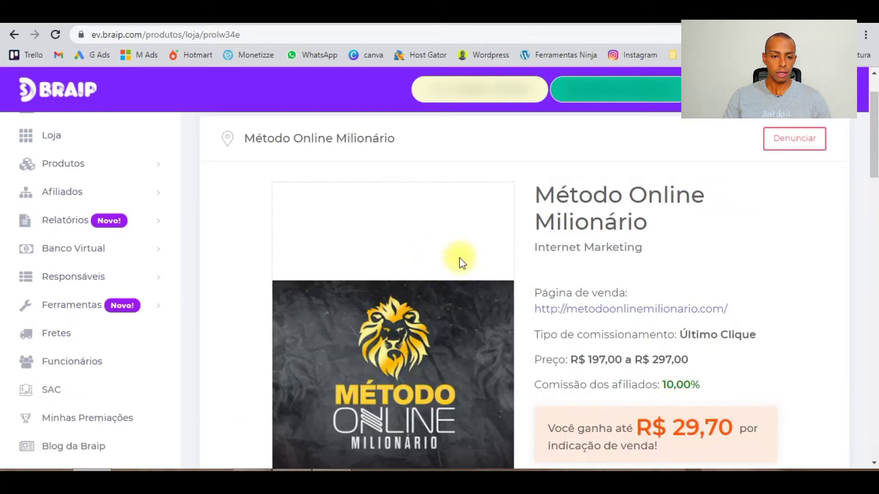
{"action": "scroll", "coordinate": [494, 278], "scroll_direction": "up", "scroll_amount": 2}
{"action": "scroll", "coordinate": [403, 268], "scroll_direction": "down", "scroll_amount": 2}
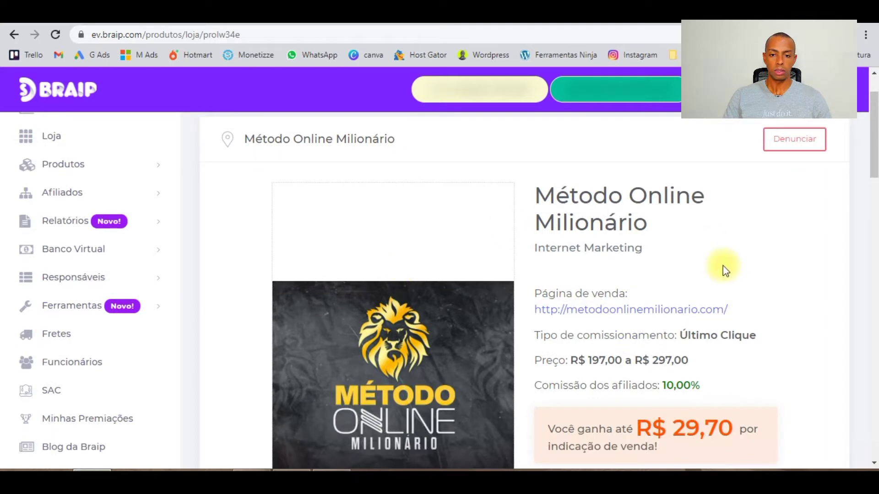
{"action": "scroll", "coordinate": [590, 335], "scroll_direction": "down", "scroll_amount": 3}
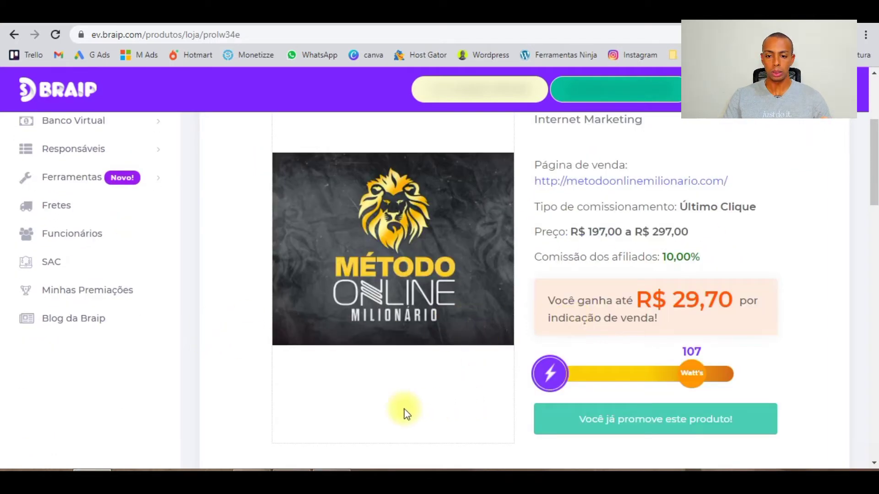
{"action": "scroll", "coordinate": [457, 337], "scroll_direction": "down", "scroll_amount": 2}
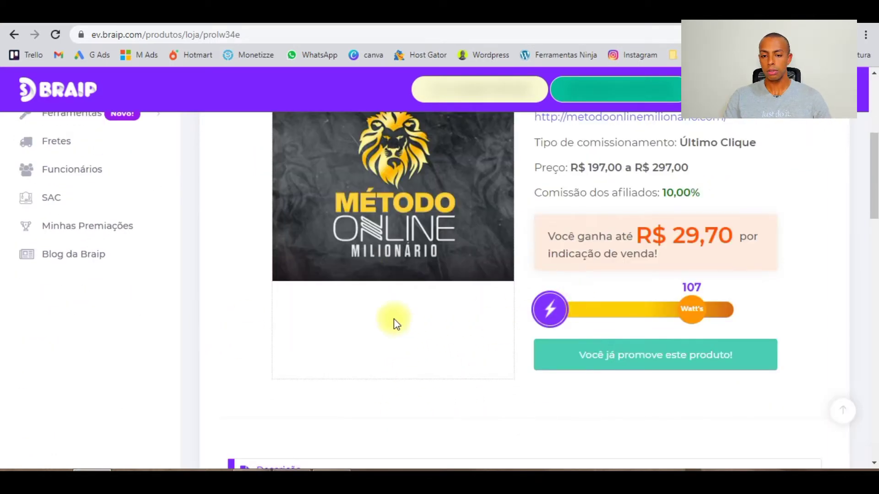
{"action": "scroll", "coordinate": [397, 321], "scroll_direction": "up", "scroll_amount": 3}
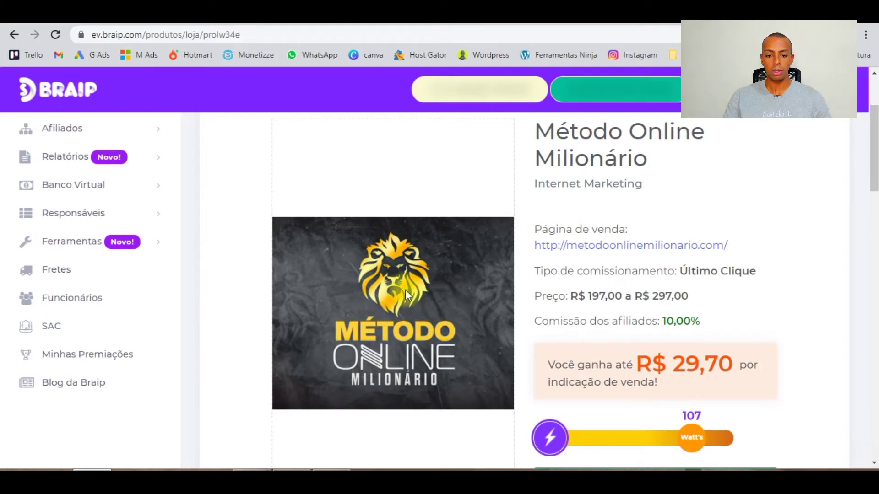
{"action": "scroll", "coordinate": [401, 292], "scroll_direction": "down", "scroll_amount": 6}
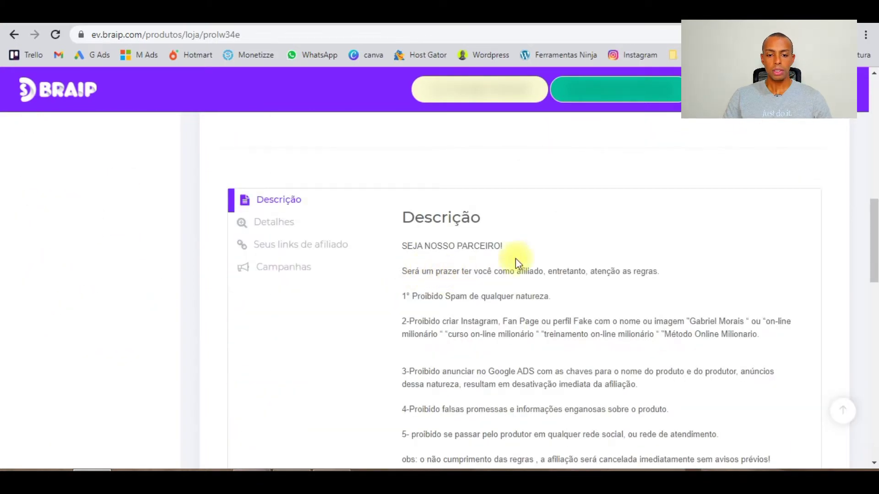
{"action": "scroll", "coordinate": [582, 233], "scroll_direction": "up", "scroll_amount": 6}
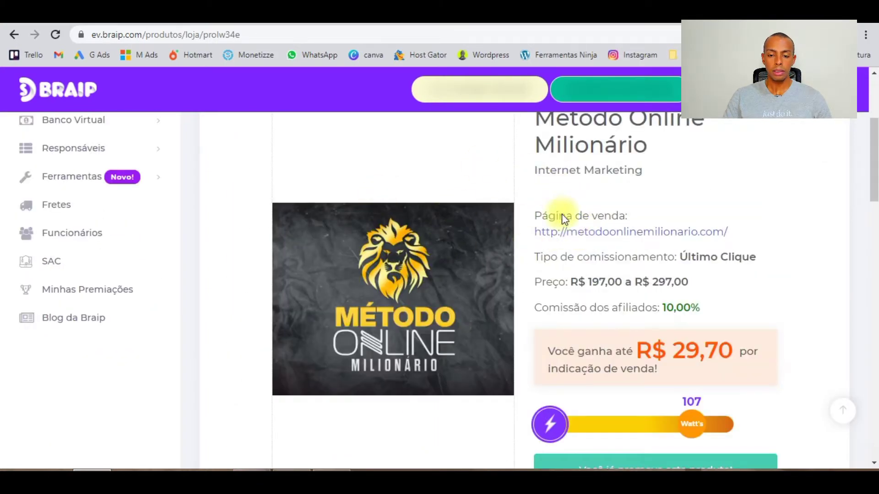
Show the registered campaigns of the Método Online Milionário product
{"action": "scroll", "coordinate": [563, 201], "scroll_direction": "down", "scroll_amount": 10}
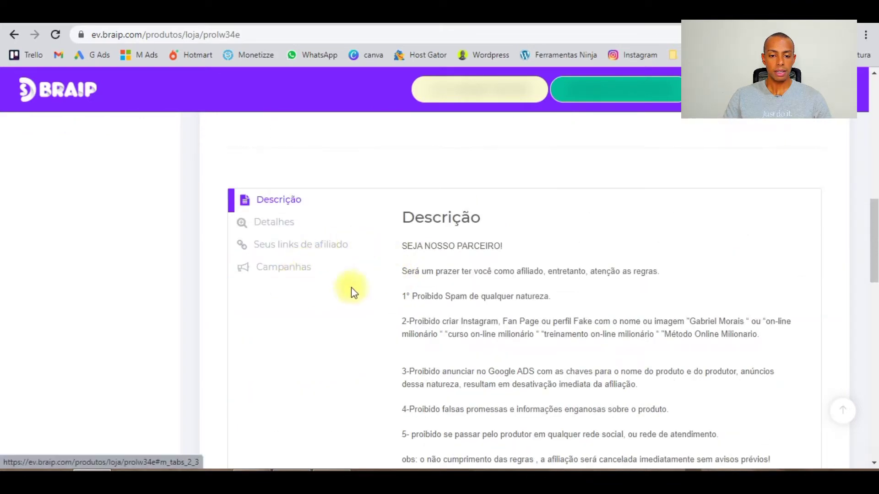
{"action": "left_click", "coordinate": [278, 275]}
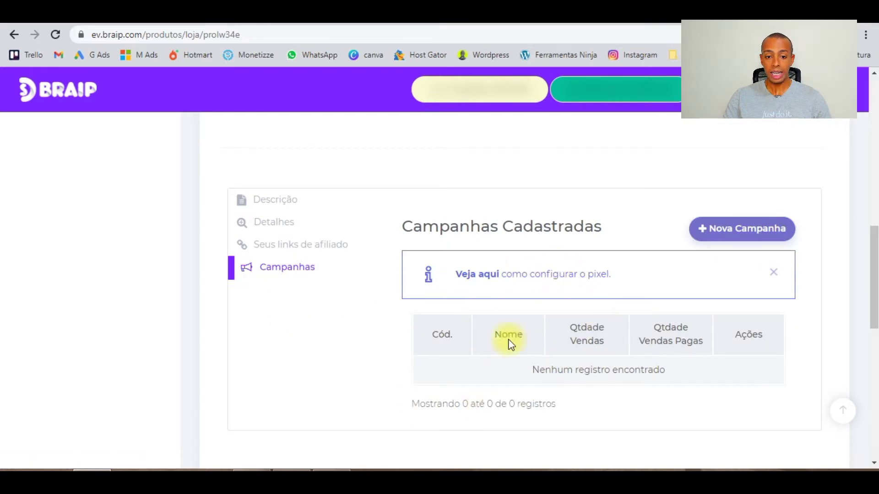
{"action": "scroll", "coordinate": [451, 318], "scroll_direction": "up", "scroll_amount": 10}
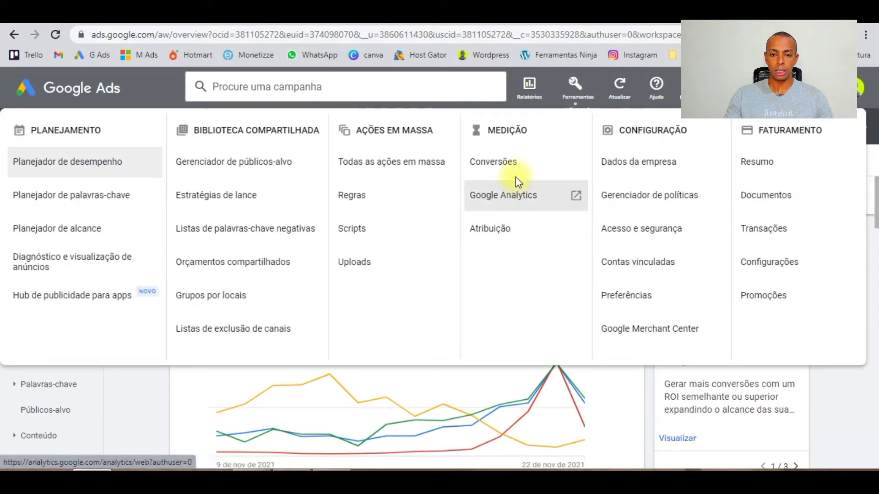
In Google Ads, start a new conversion action that tracks website conversions
{"action": "left_click", "coordinate": [515, 167]}
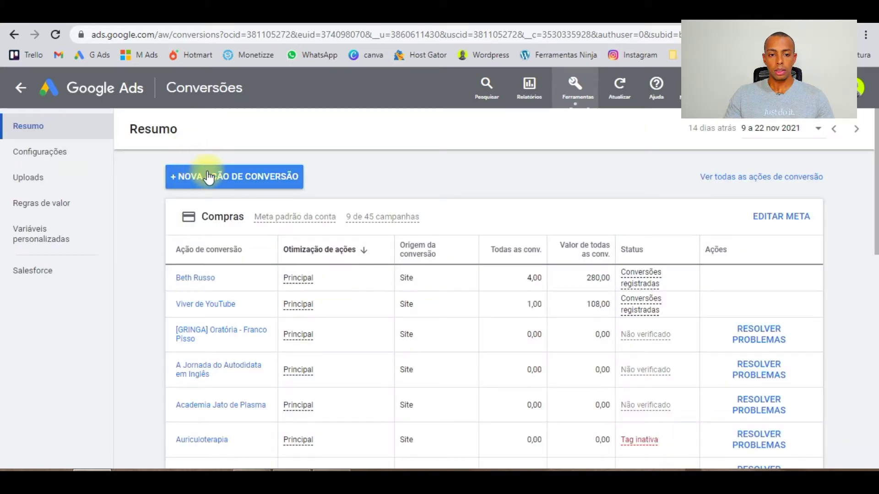
{"action": "left_click", "coordinate": [207, 183]}
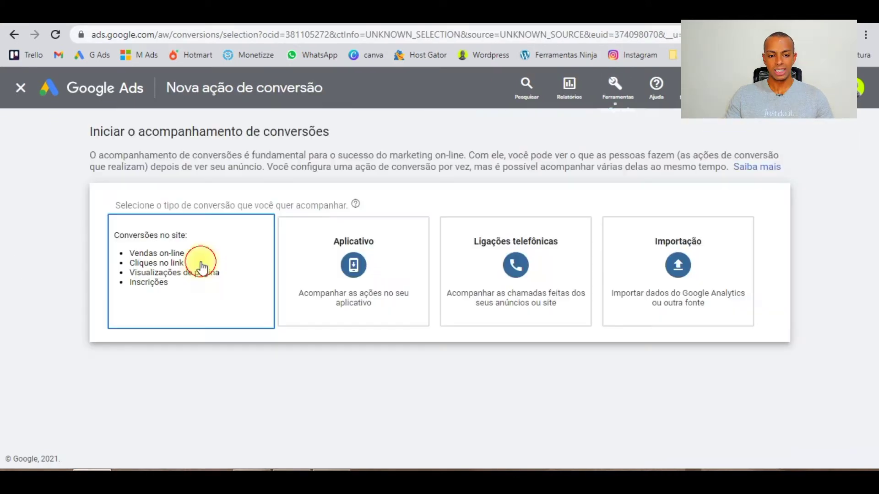
{"action": "left_click", "coordinate": [201, 265]}
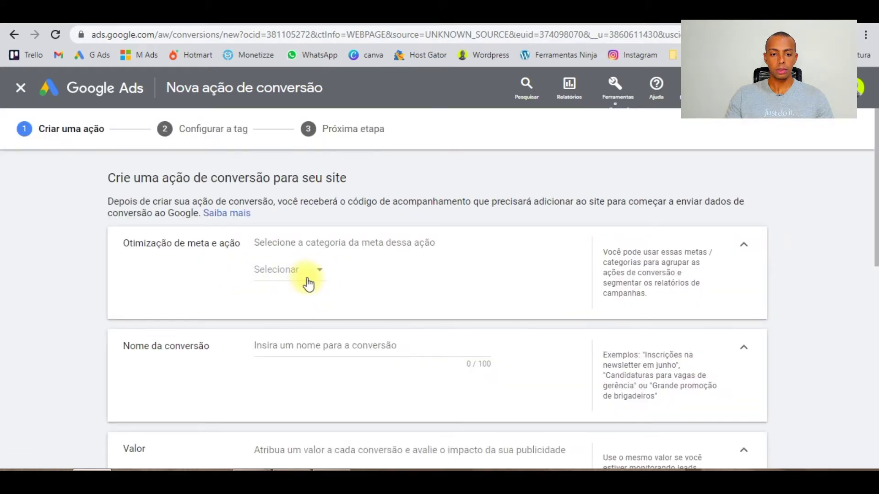
Set the conversion action's goal category to Compra and select the conversion name for editing
{"action": "left_click", "coordinate": [310, 284]}
{"action": "left_click", "coordinate": [307, 112]}
{"action": "scroll", "coordinate": [302, 247], "scroll_direction": "down", "scroll_amount": 1}
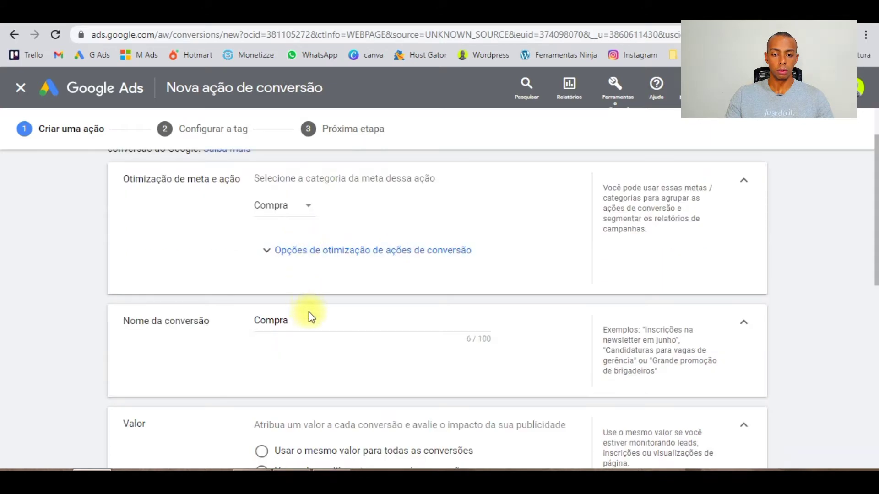
{"action": "left_click_drag", "start_coordinate": [303, 320], "coordinate": [173, 314]}
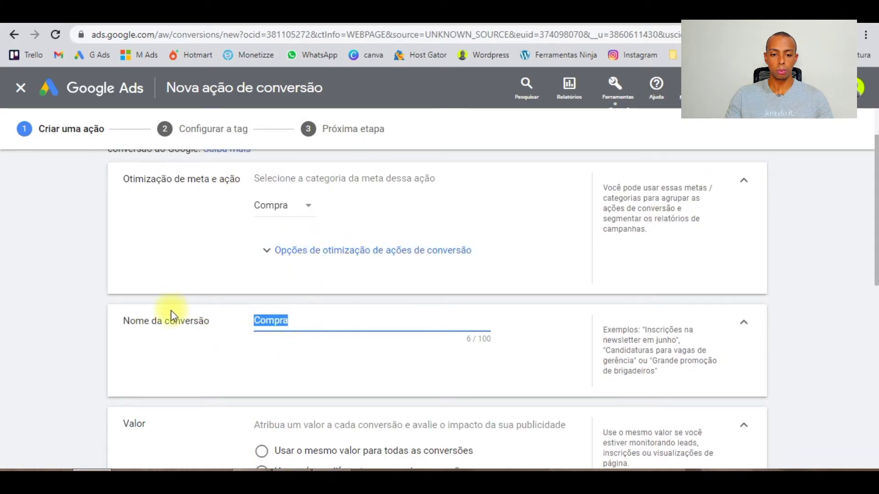
Choose not to use a value for this conversion, then create the action and continue to the tag setup
{"action": "scroll", "coordinate": [509, 121], "scroll_direction": "down", "scroll_amount": 3}
{"action": "left_click", "coordinate": [259, 301]}
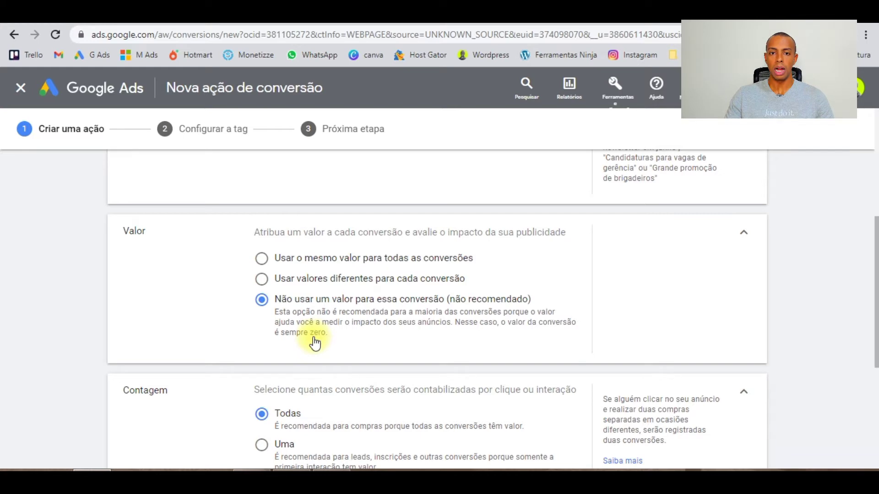
{"action": "scroll", "coordinate": [341, 277], "scroll_direction": "down", "scroll_amount": 5}
{"action": "scroll", "coordinate": [306, 251], "scroll_direction": "up", "scroll_amount": 5}
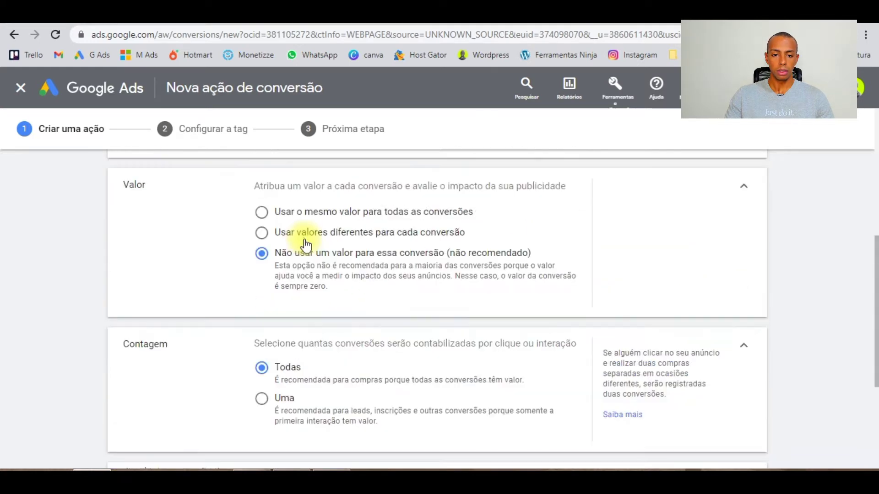
{"action": "scroll", "coordinate": [318, 326], "scroll_direction": "down", "scroll_amount": 4}
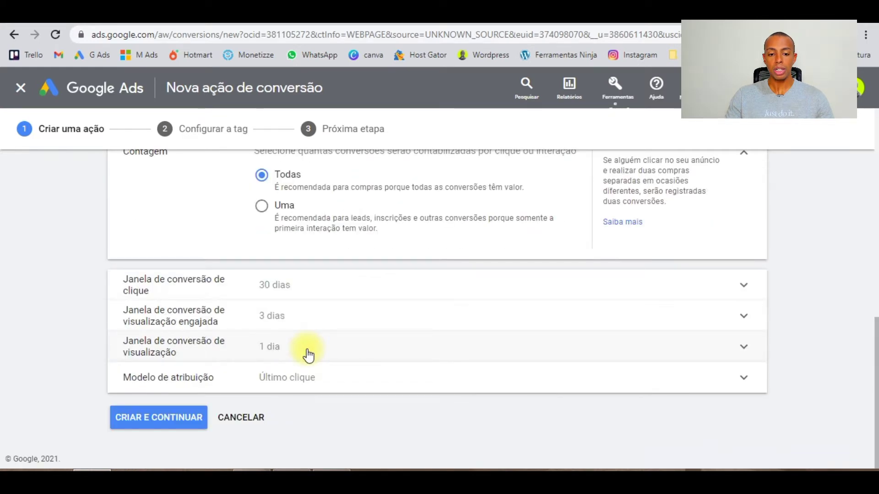
{"action": "left_click", "coordinate": [157, 416]}
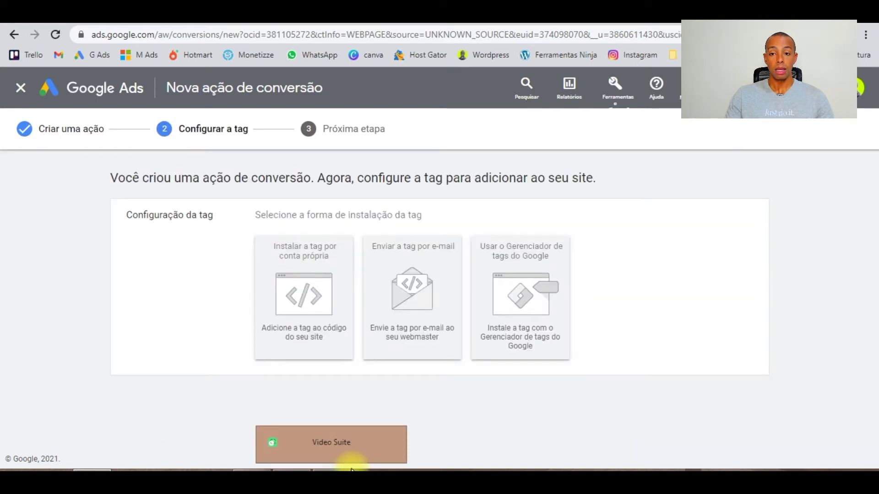
Choose to install the tag on your own and copy the conversion event snippet for Método online milionário
{"action": "left_click", "coordinate": [281, 286]}
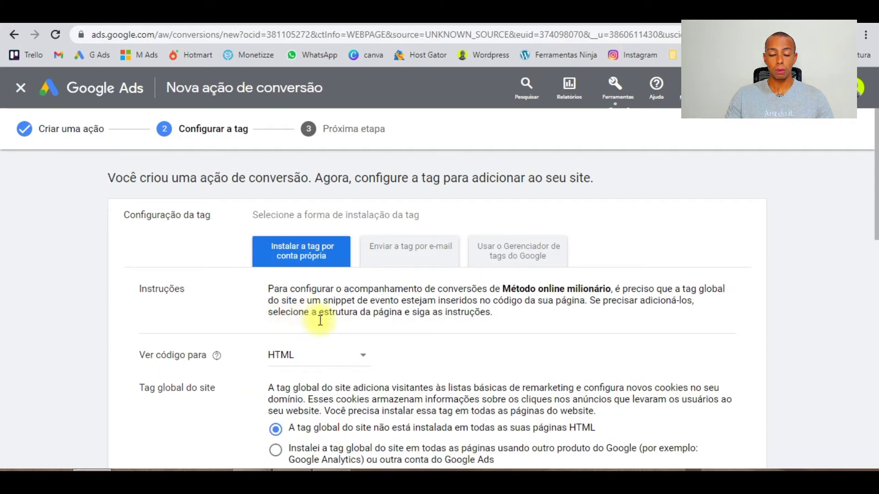
{"action": "scroll", "coordinate": [320, 320], "scroll_direction": "down", "scroll_amount": 15}
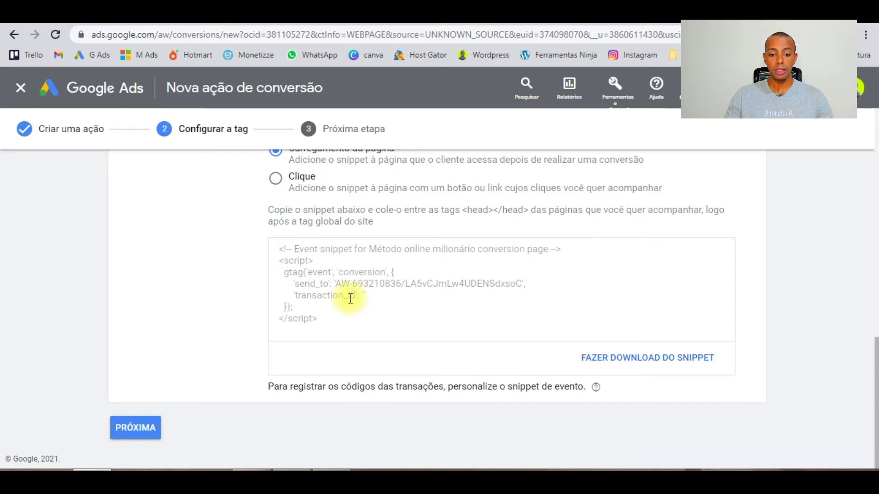
{"action": "left_click", "coordinate": [351, 299]}
{"action": "right_click", "coordinate": [347, 298]}
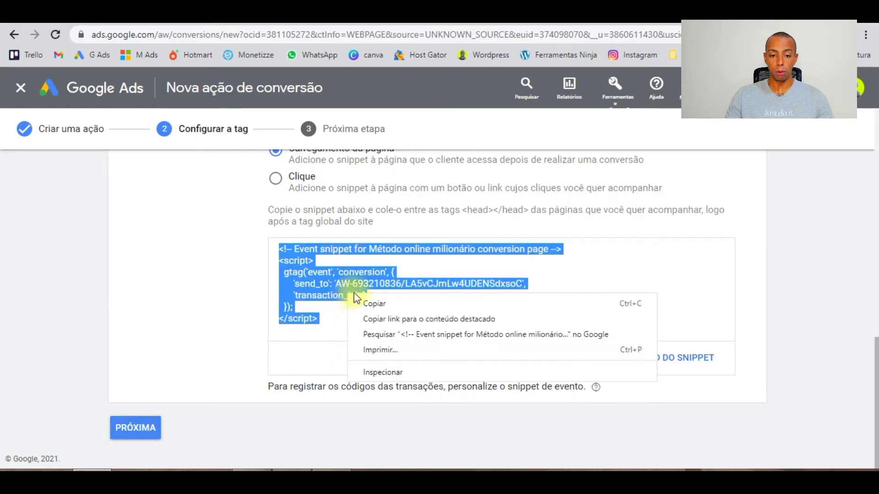
{"action": "left_click", "coordinate": [374, 305]}
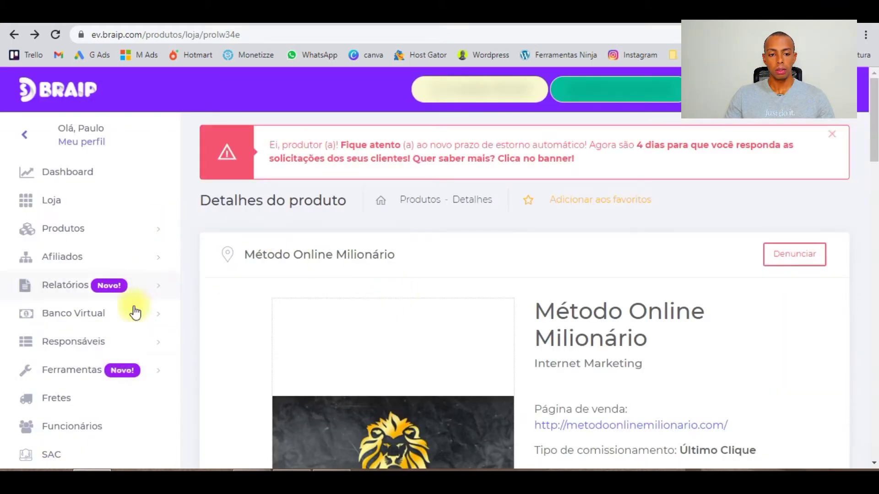
In Braip, open the Pixel tool and start registering a new pixel
{"action": "left_click", "coordinate": [77, 379]}
{"action": "scroll", "coordinate": [247, 431], "scroll_direction": "down", "scroll_amount": 2}
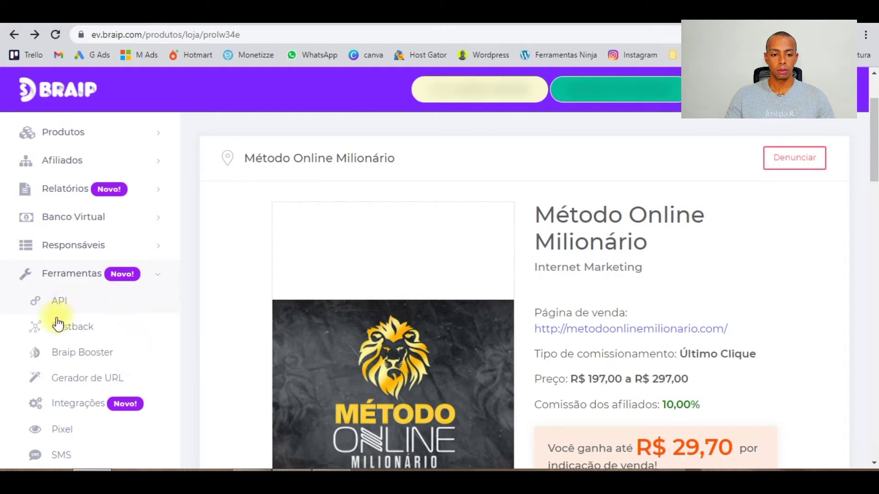
{"action": "scroll", "coordinate": [57, 318], "scroll_direction": "down", "scroll_amount": 1}
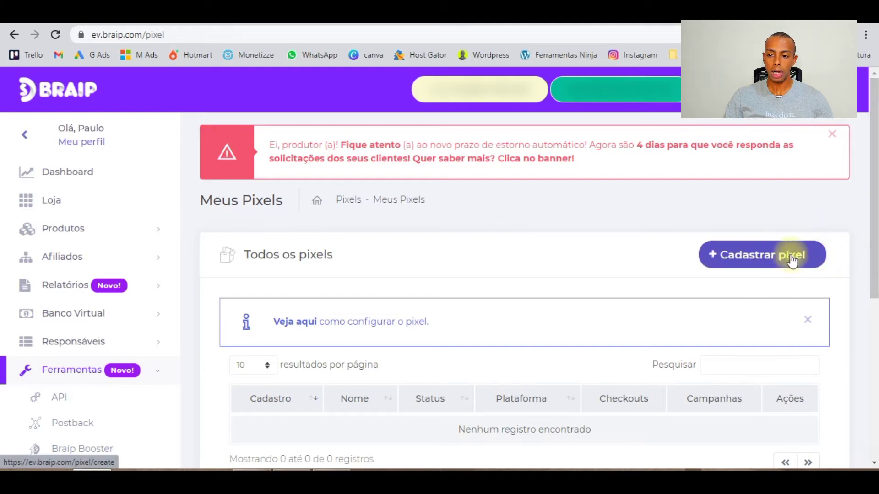
{"action": "left_click", "coordinate": [788, 259]}
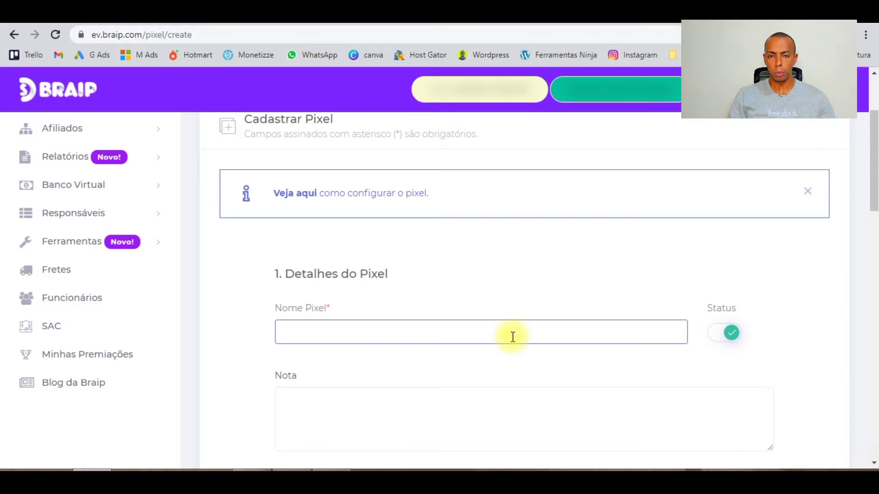
Name the pixel "Método online milionário" and leave its note empty
{"action": "type", "text": "Método online milionário"}
{"action": "scroll", "coordinate": [458, 330], "scroll_direction": "down", "scroll_amount": 1}
{"action": "left_click", "coordinate": [389, 326]}
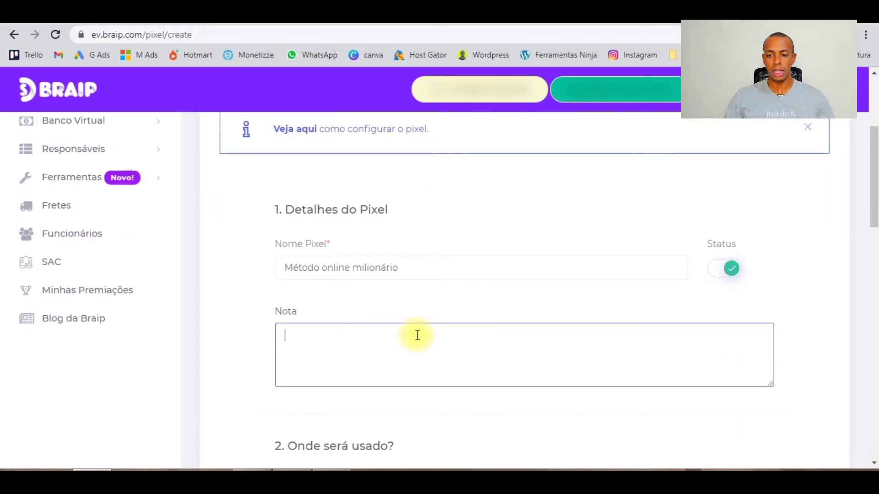
{"action": "scroll", "coordinate": [416, 345], "scroll_direction": "down", "scroll_amount": 4}
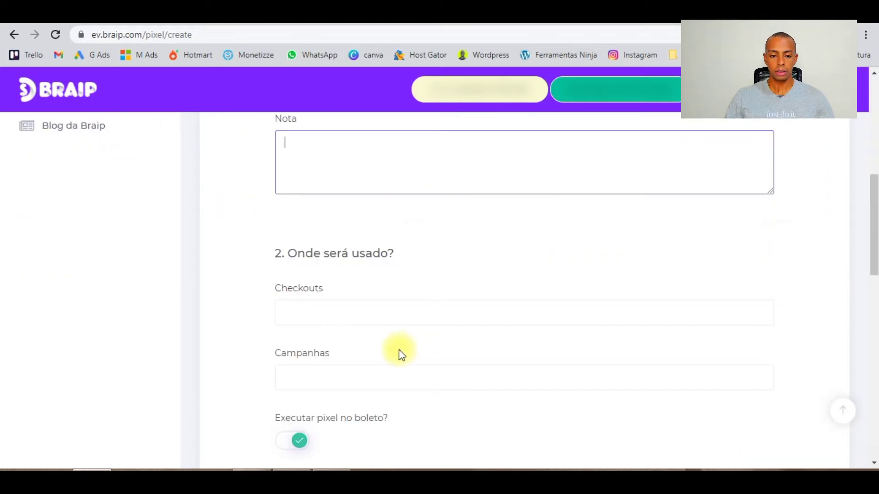
{"action": "scroll", "coordinate": [344, 288], "scroll_direction": "down", "scroll_amount": 1}
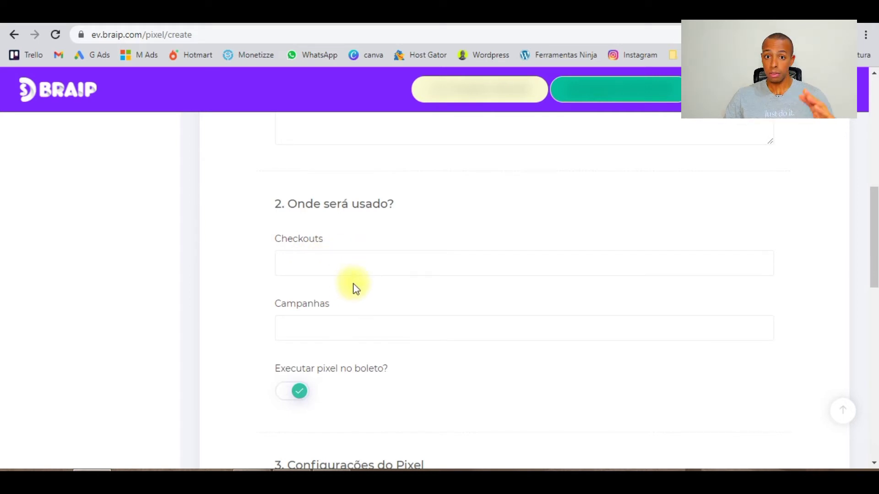
Check which checkouts and campaigns can be assigned to the pixel
{"action": "left_click", "coordinate": [362, 260]}
{"action": "left_click", "coordinate": [345, 330]}
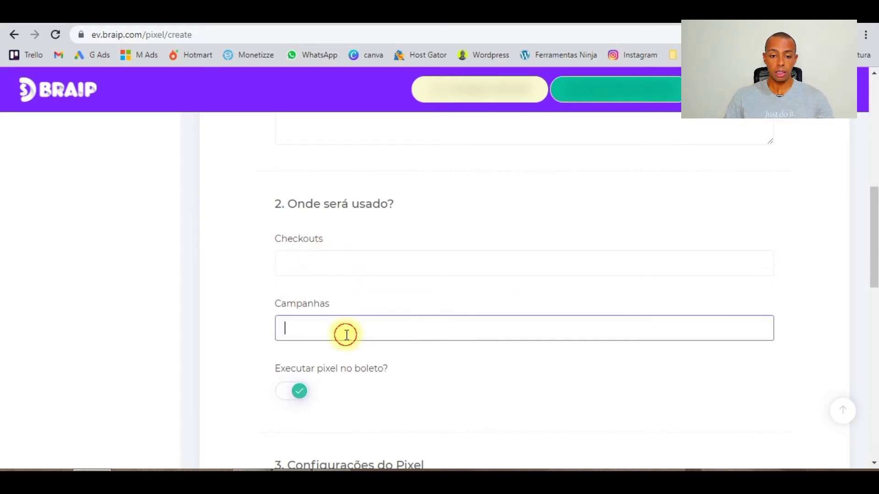
{"action": "scroll", "coordinate": [335, 276], "scroll_direction": "down", "scroll_amount": 1}
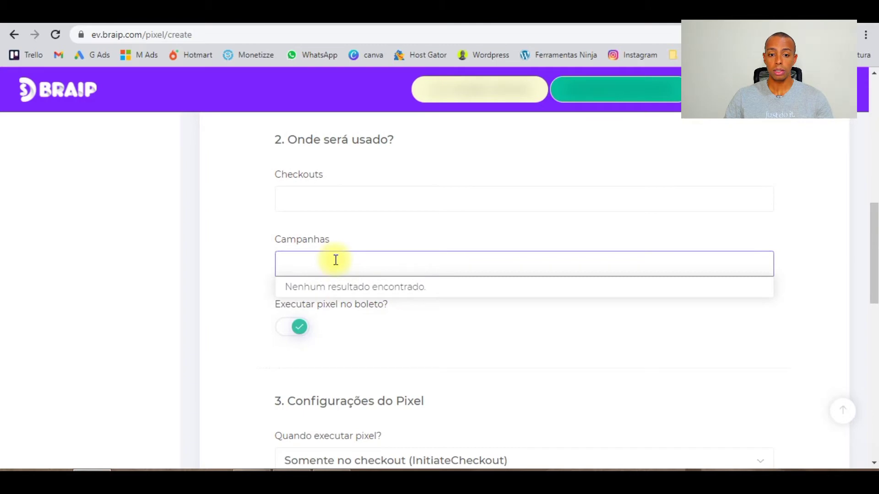
Set the pixel to run only on the thank-you page, Somente na Página de obrigado (Purchase)
{"action": "scroll", "coordinate": [336, 259], "scroll_direction": "down", "scroll_amount": 2}
{"action": "scroll", "coordinate": [373, 302], "scroll_direction": "down", "scroll_amount": 1}
{"action": "scroll", "coordinate": [373, 302], "scroll_direction": "down", "scroll_amount": 1}
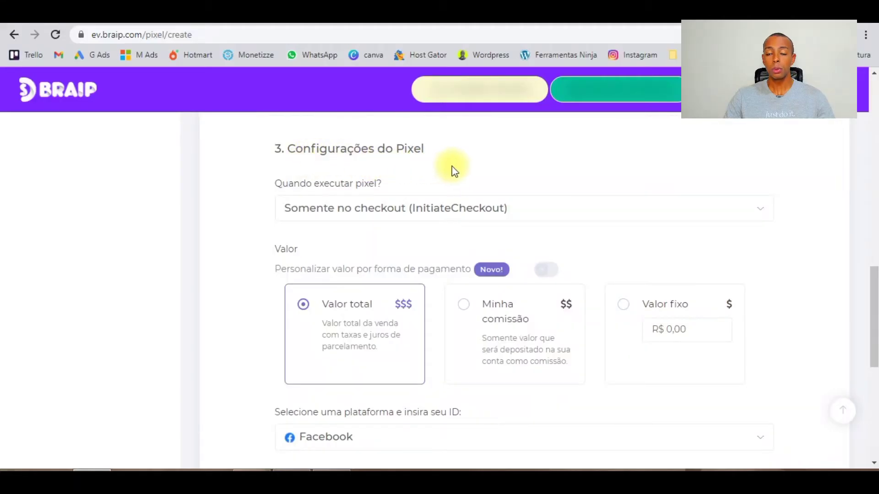
{"action": "left_click", "coordinate": [752, 207]}
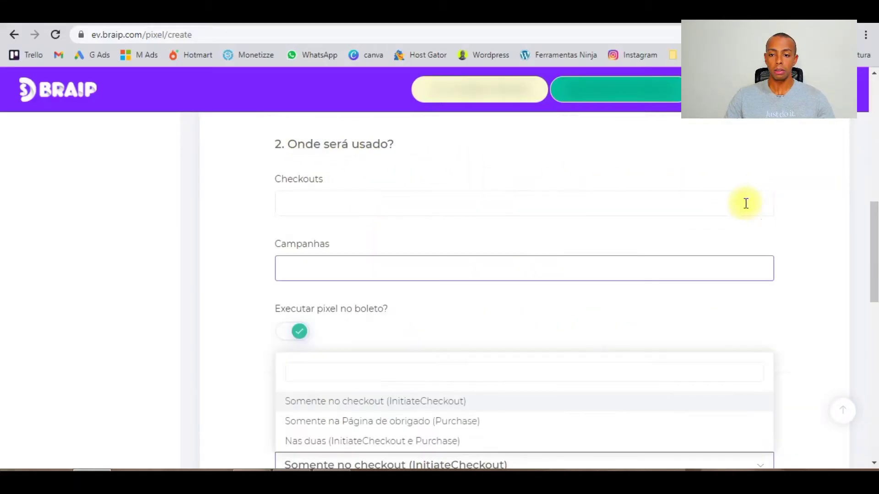
{"action": "scroll", "coordinate": [458, 247], "scroll_direction": "down", "scroll_amount": 1}
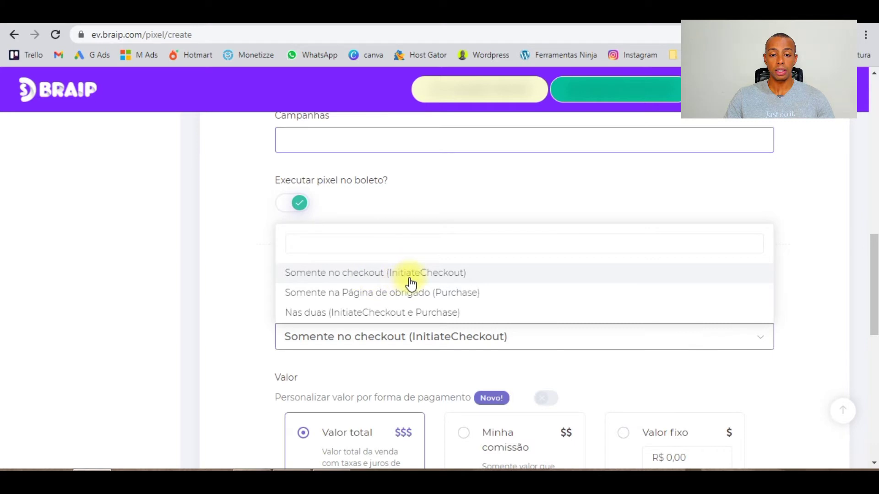
{"action": "left_click", "coordinate": [401, 300]}
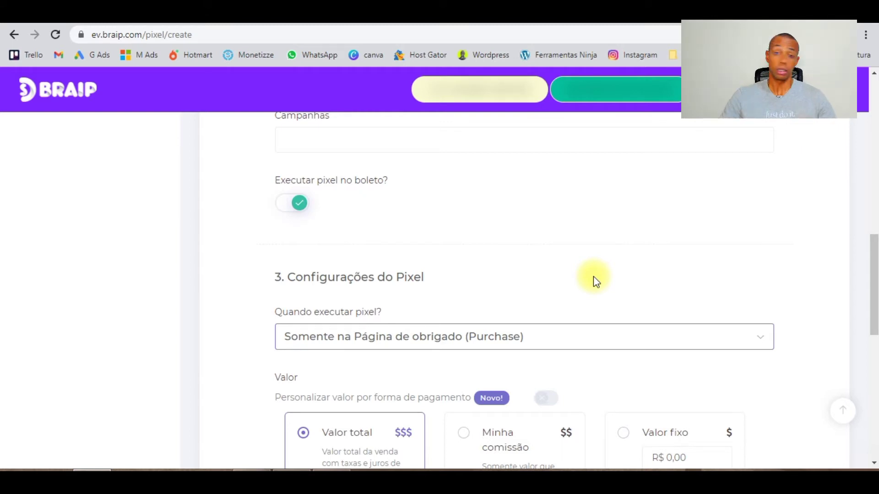
Set the pixel's value to Minha comissão and select Google Ads as its platform
{"action": "scroll", "coordinate": [558, 307], "scroll_direction": "down", "scroll_amount": 3}
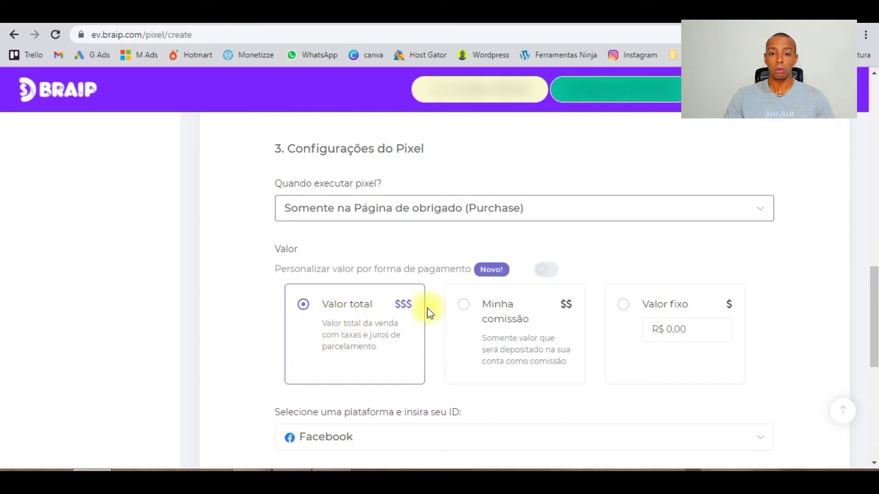
{"action": "left_click", "coordinate": [492, 308]}
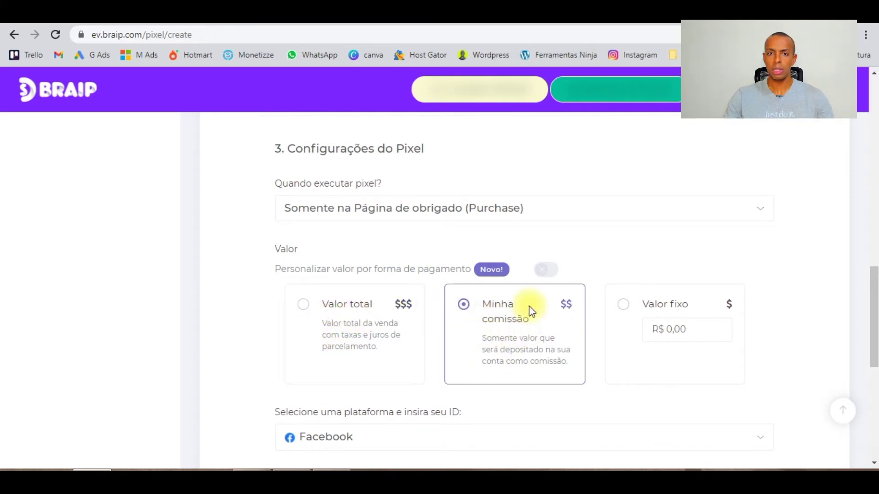
{"action": "scroll", "coordinate": [535, 304], "scroll_direction": "down", "scroll_amount": 4}
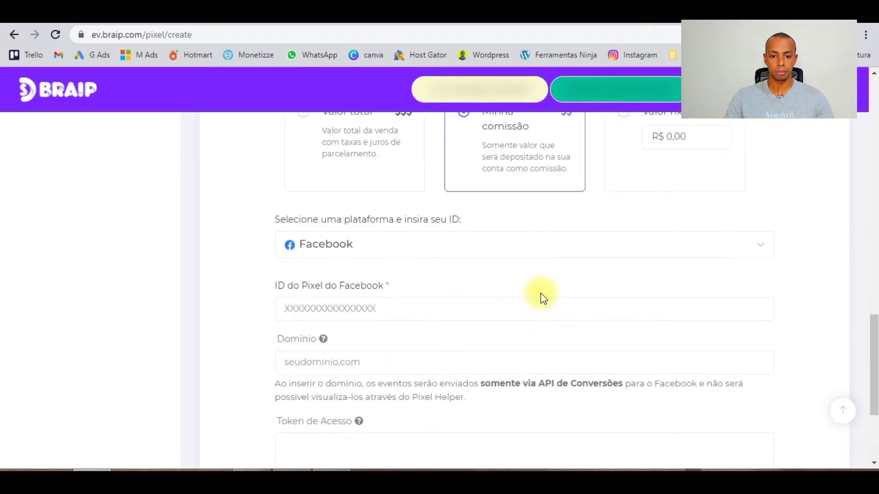
{"action": "left_click", "coordinate": [388, 255]}
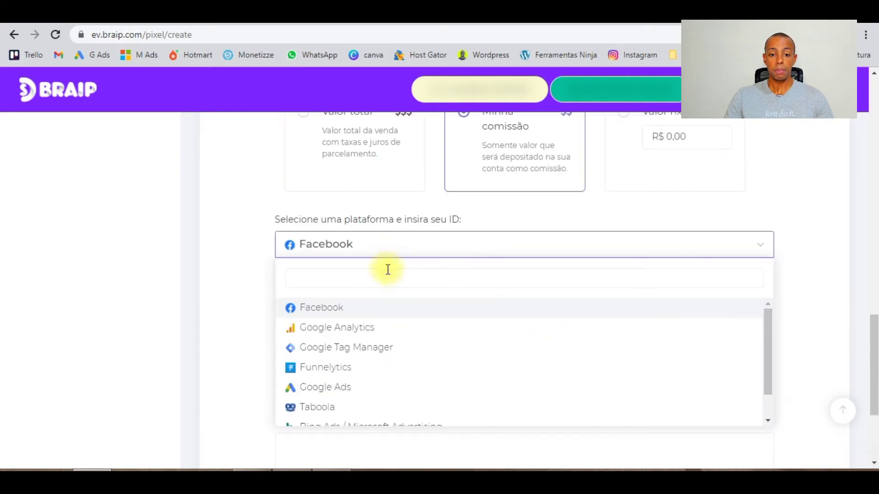
{"action": "left_click", "coordinate": [369, 391]}
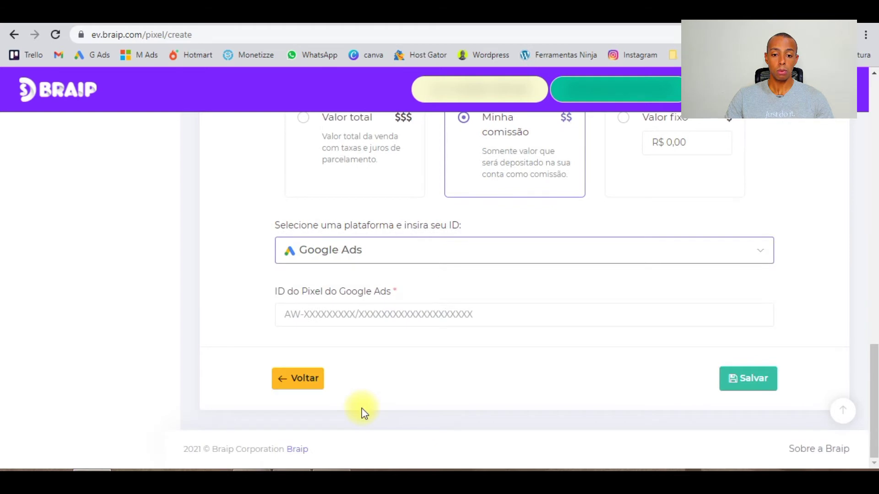
In the RASCUNHO document in Google Docs, copy the send_to conversion ID from the pasted event snippet
{"action": "left_click", "coordinate": [358, 318]}
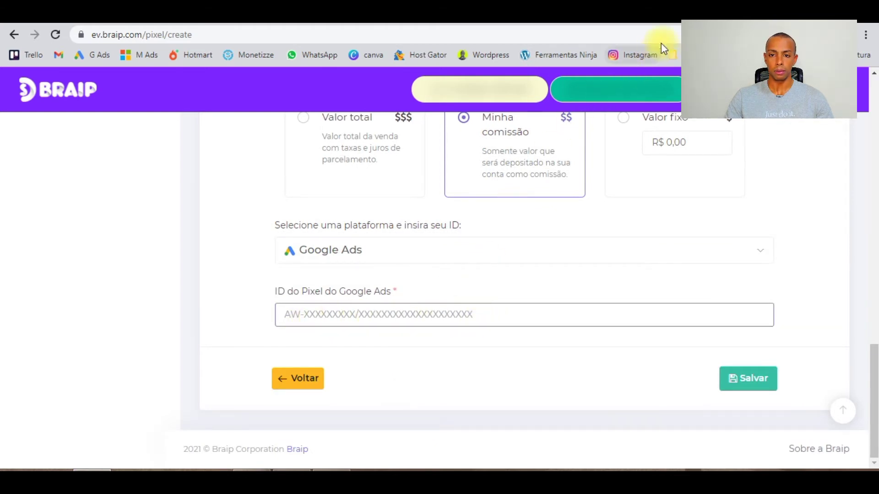
{"action": "left_click", "coordinate": [661, 14]}
{"action": "left_click_drag", "start_coordinate": [267, 225], "coordinate": [438, 224]}
{"action": "key", "text": "ctrl+c"}
{"action": "left_click", "coordinate": [273, 224]}
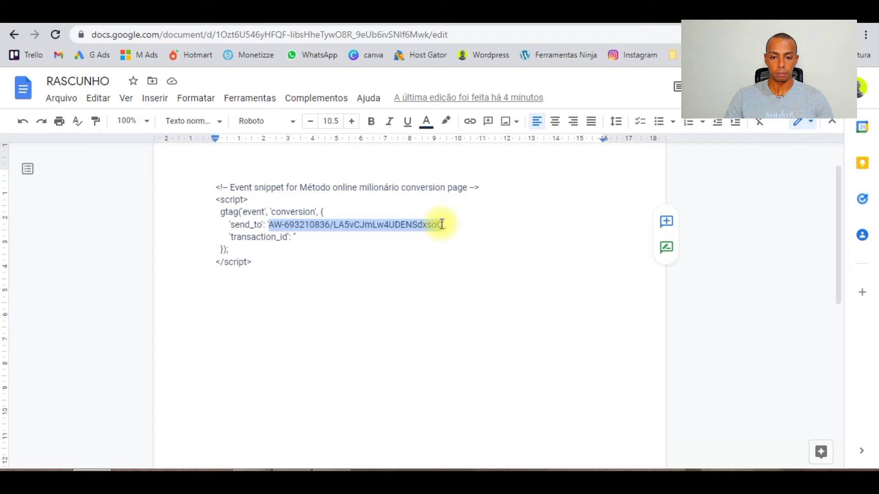
{"action": "right_click", "coordinate": [407, 227]}
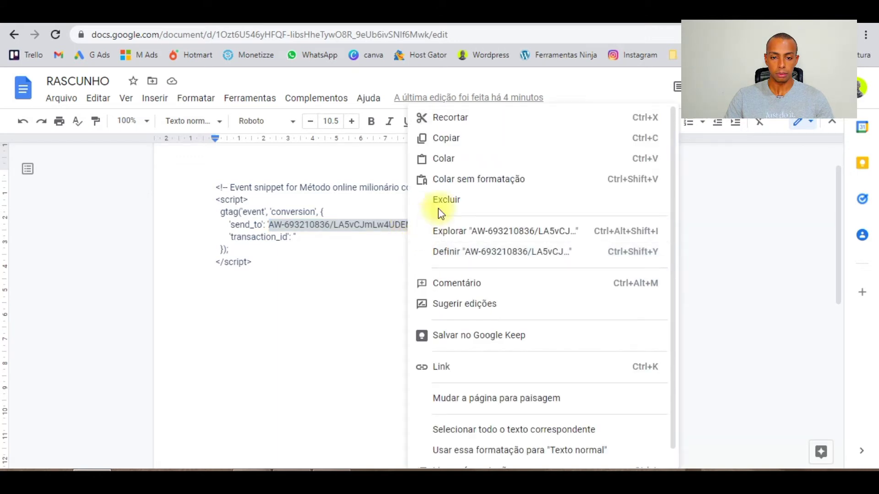
{"action": "left_click", "coordinate": [453, 137]}
Back in Braip, paste the copied conversion ID as the Google Ads pixel ID and save the pixel
{"action": "left_click", "coordinate": [348, 25]}
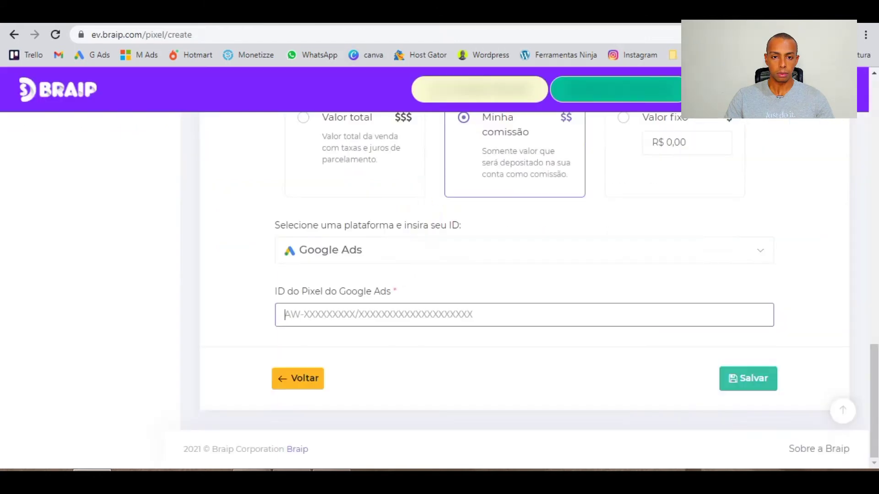
{"action": "right_click", "coordinate": [420, 314]}
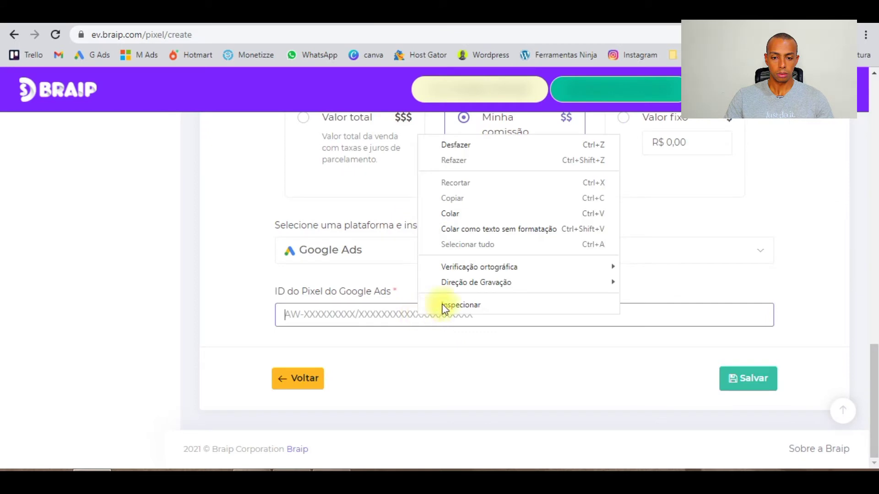
{"action": "left_click", "coordinate": [465, 214]}
{"action": "left_click", "coordinate": [430, 339]}
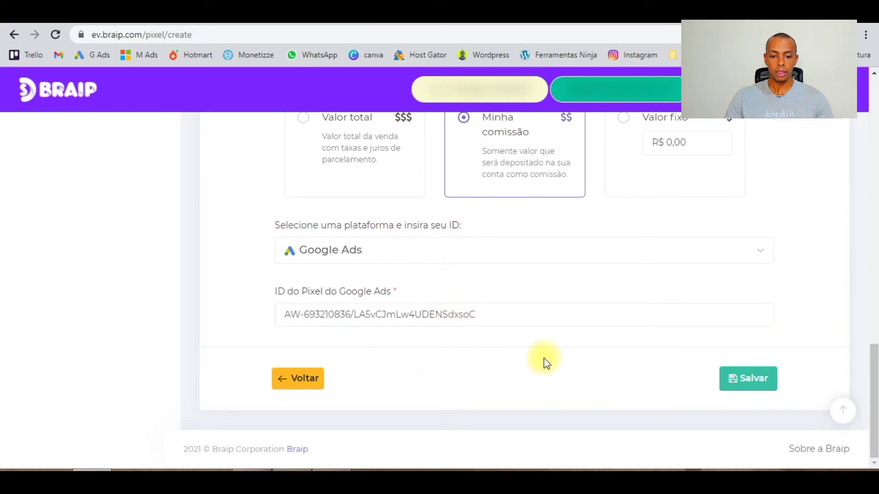
{"action": "left_click", "coordinate": [739, 383]}
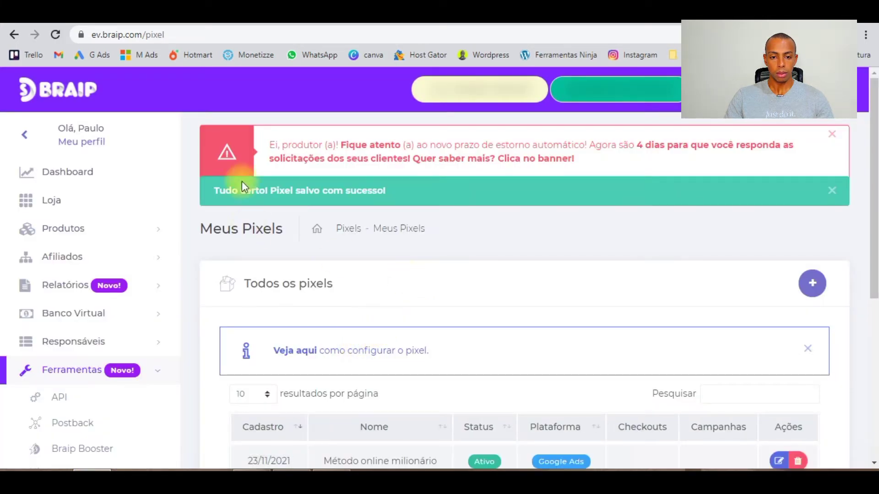
Review the save message and the Método online milionário entry in the pixel list
{"action": "left_click_drag", "start_coordinate": [214, 191], "coordinate": [432, 197]}
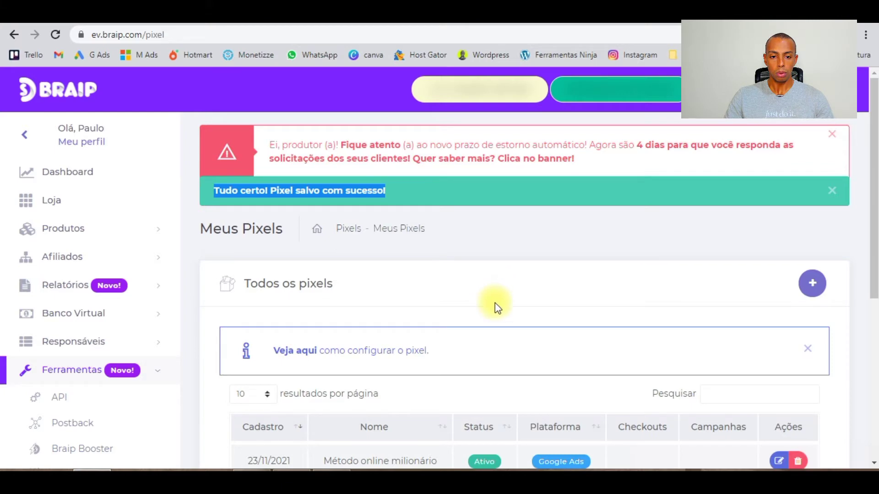
{"action": "scroll", "coordinate": [493, 315], "scroll_direction": "down", "scroll_amount": 3}
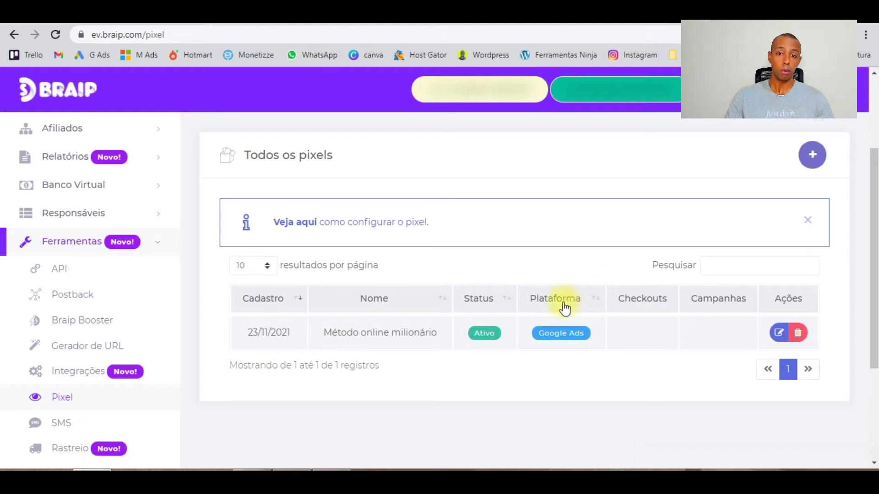
{"action": "left_click_drag", "start_coordinate": [321, 334], "coordinate": [440, 332]}
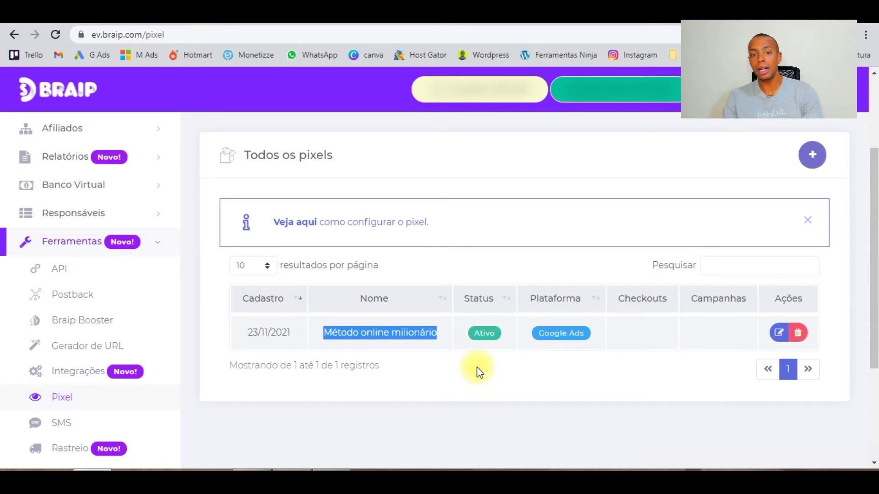
Show the list of products being promoted, Produtos que promovo
{"action": "scroll", "coordinate": [478, 371], "scroll_direction": "up", "scroll_amount": 3}
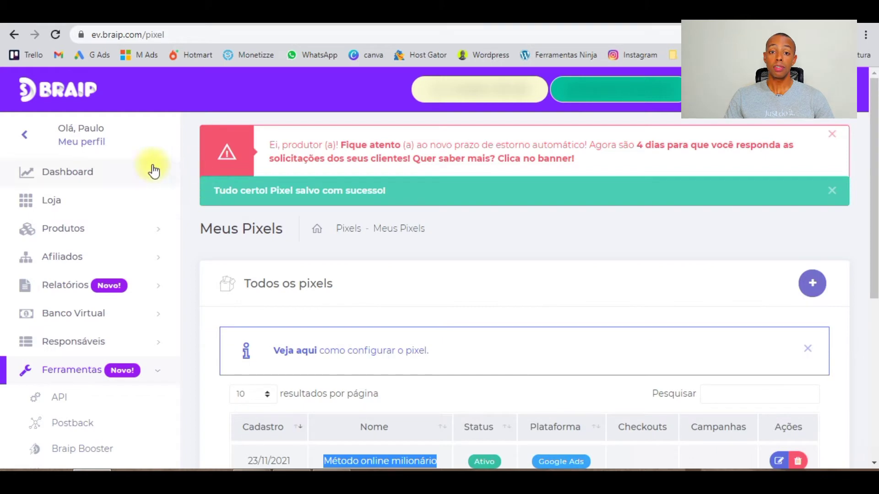
{"action": "left_click", "coordinate": [108, 229]}
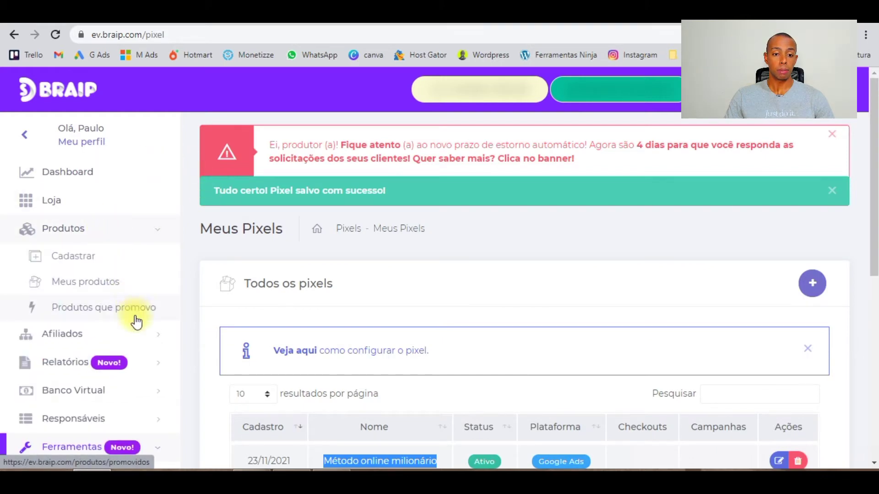
{"action": "left_click", "coordinate": [135, 316]}
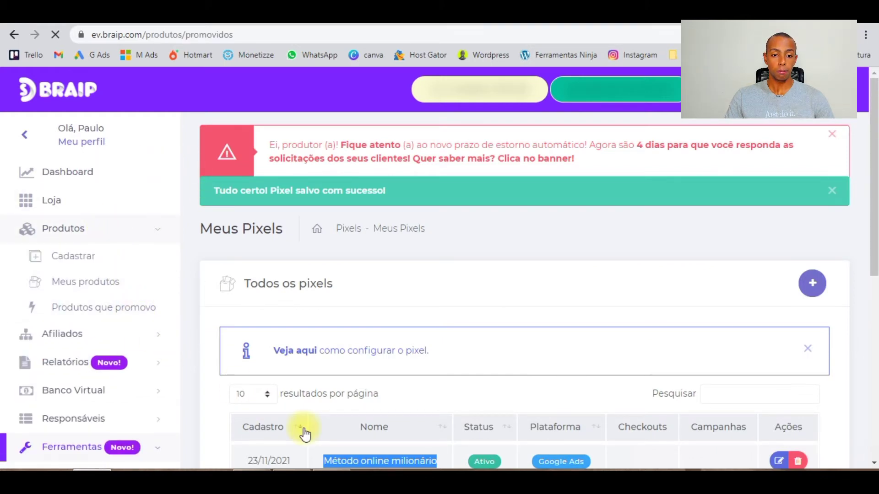
{"action": "scroll", "coordinate": [403, 347], "scroll_direction": "down", "scroll_amount": 2}
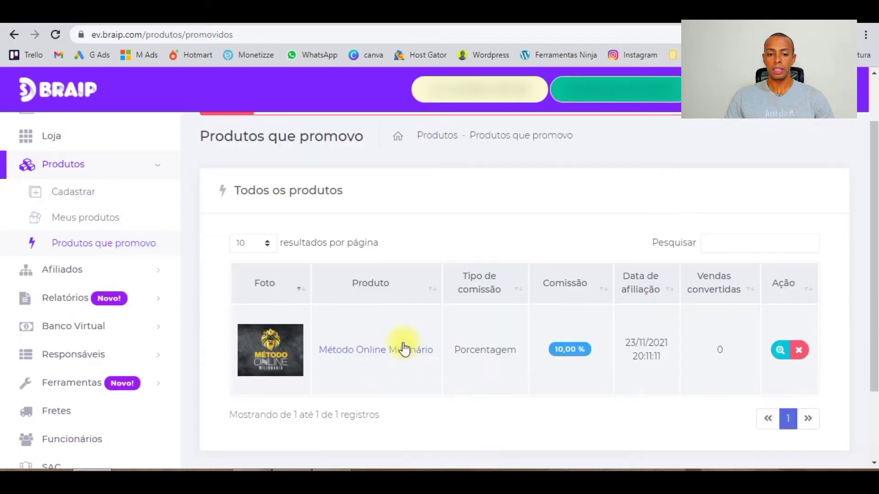
Open the Método Online Milionário product page and show its registered campaigns, Campanhas
{"action": "left_click", "coordinate": [392, 352]}
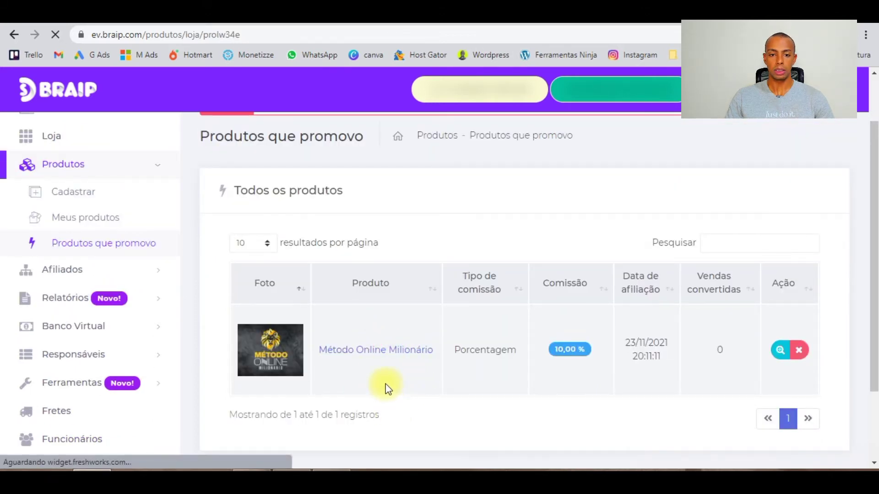
{"action": "scroll", "coordinate": [405, 336], "scroll_direction": "down", "scroll_amount": 5}
{"action": "scroll", "coordinate": [410, 338], "scroll_direction": "down", "scroll_amount": 6}
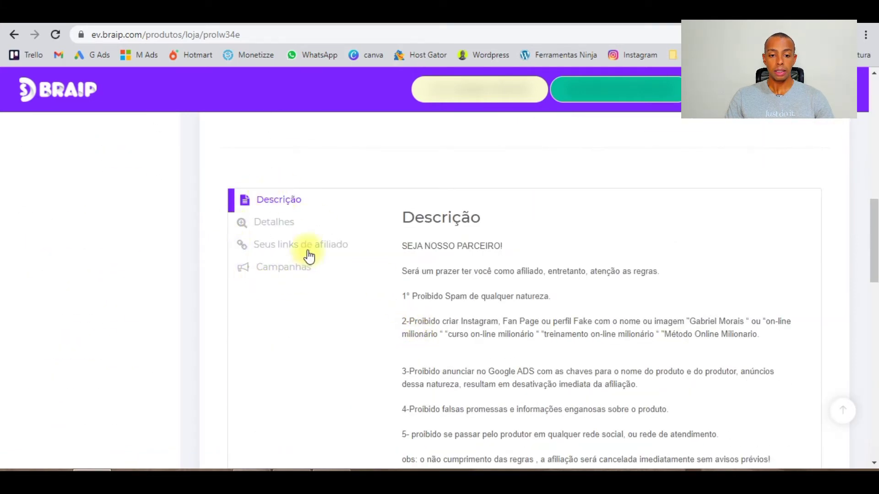
{"action": "left_click", "coordinate": [290, 269]}
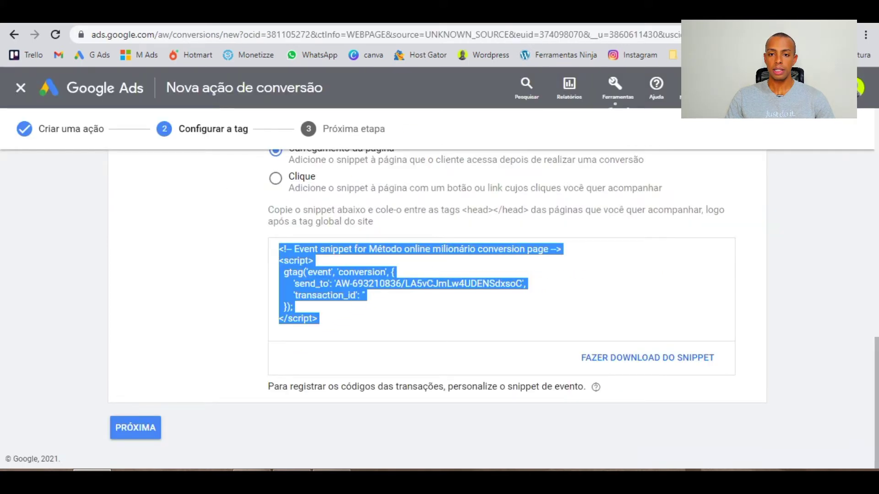
Switch to Google Ads and finish the setup of the Método online milionário conversion action
{"action": "left_click", "coordinate": [274, 255]}
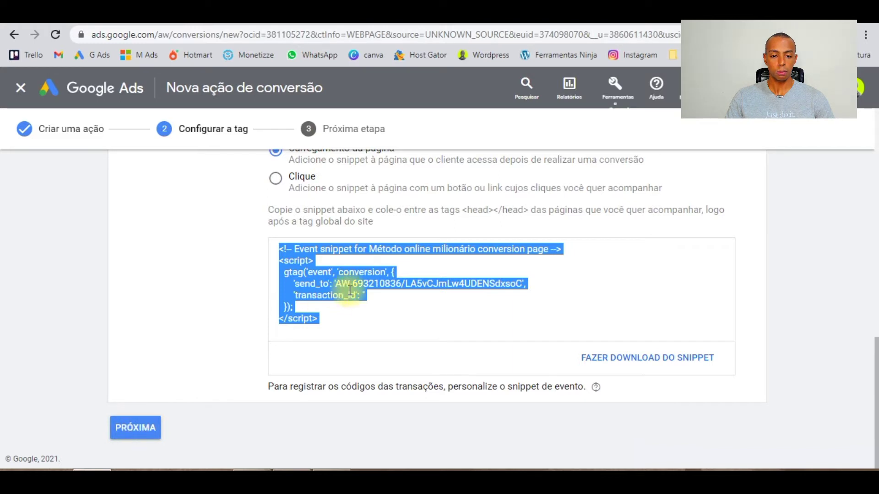
{"action": "left_click", "coordinate": [146, 435]}
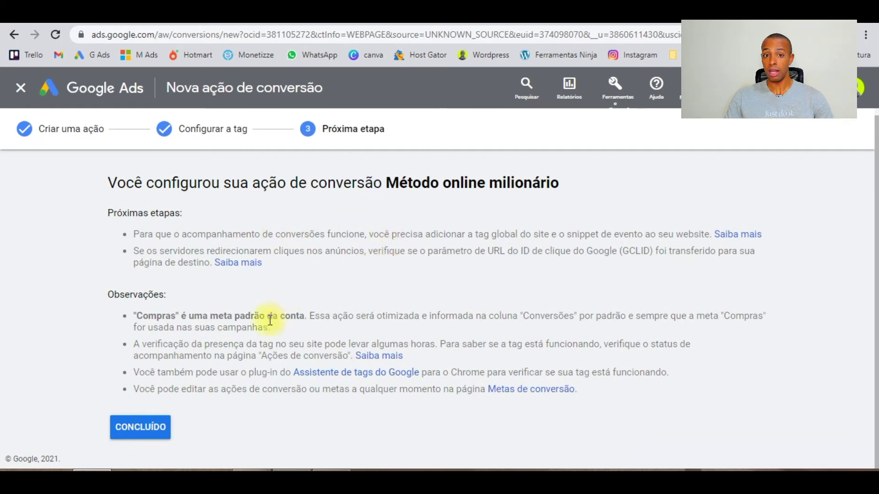
{"action": "left_click", "coordinate": [150, 427]}
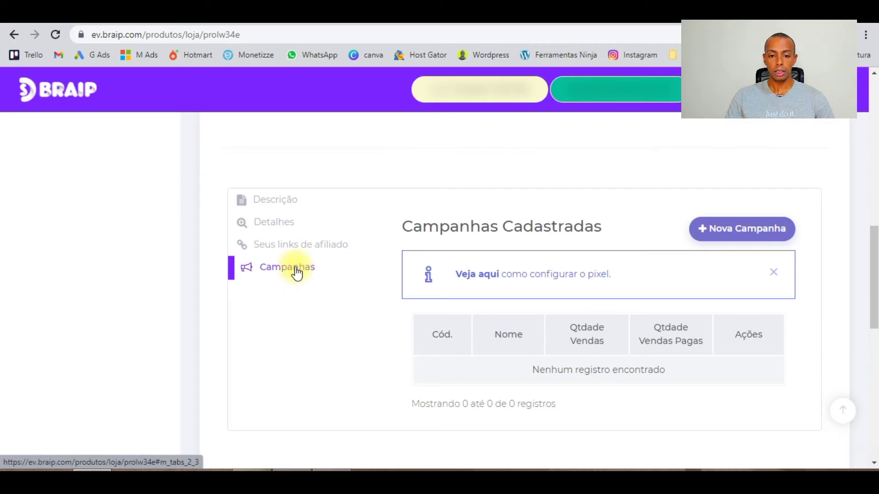
Back in Braip, start a new campaign named Método online milionário with Página de vendas as the destination URL
{"action": "scroll", "coordinate": [348, 293], "scroll_direction": "down", "scroll_amount": 4}
{"action": "scroll", "coordinate": [348, 292], "scroll_direction": "up", "scroll_amount": 4}
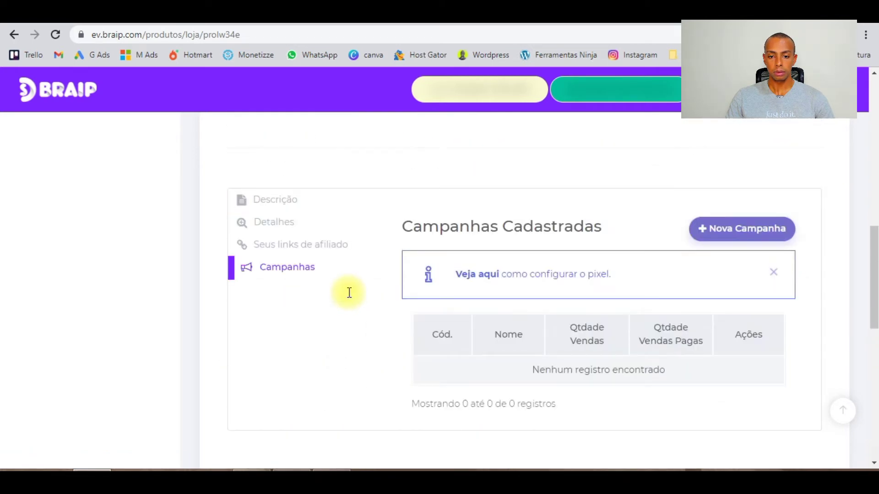
{"action": "left_click", "coordinate": [708, 231]}
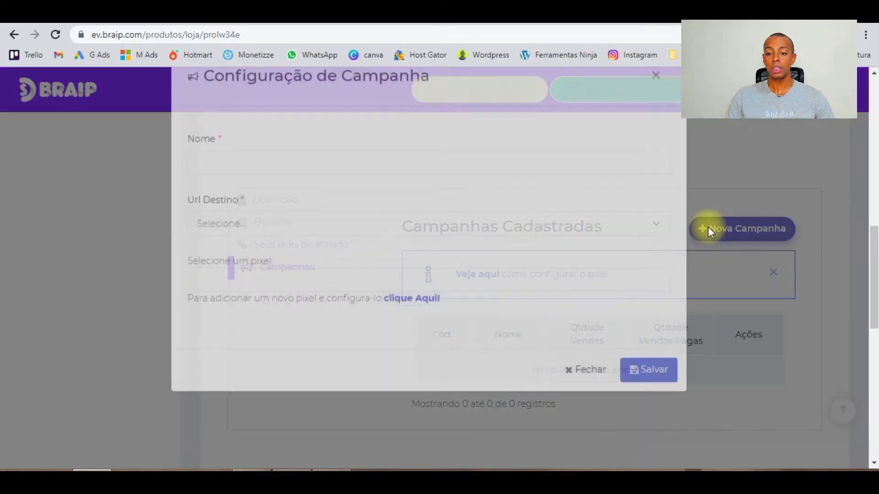
{"action": "left_click", "coordinate": [352, 207]}
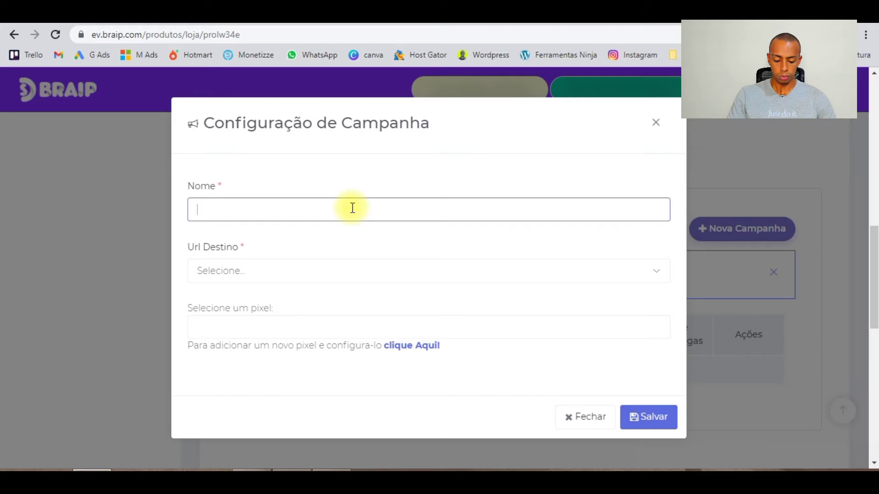
{"action": "left_click", "coordinate": [332, 274]}
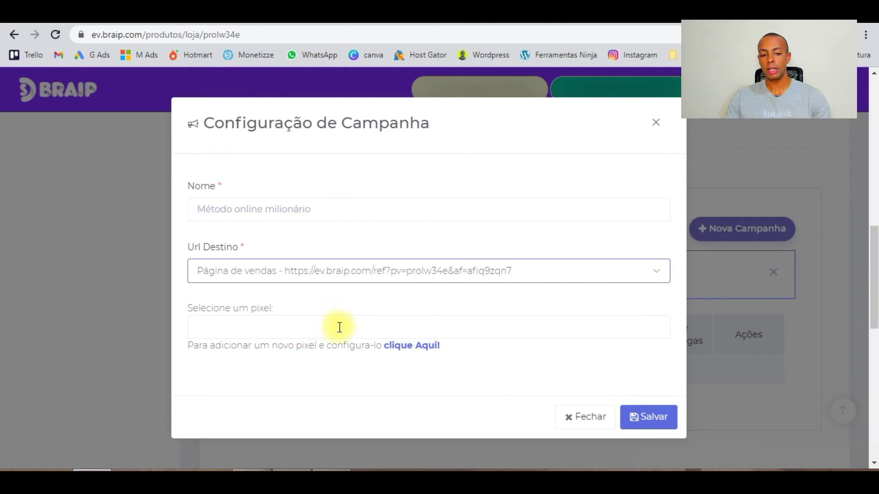
Assign the Método online milionário - Google Ads pixel to the campaign, save it and dismiss the message
{"action": "left_click", "coordinate": [339, 327]}
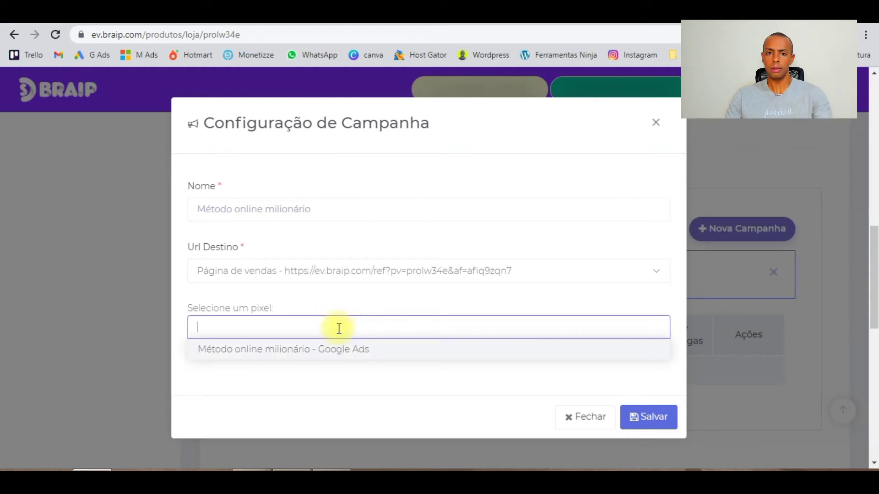
{"action": "left_click", "coordinate": [277, 351]}
{"action": "scroll", "coordinate": [303, 381], "scroll_direction": "down", "scroll_amount": 3}
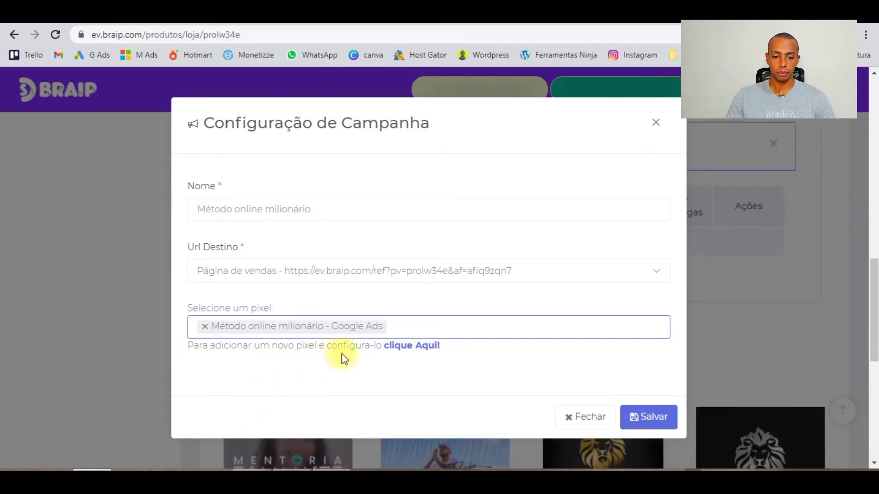
{"action": "left_click", "coordinate": [657, 424]}
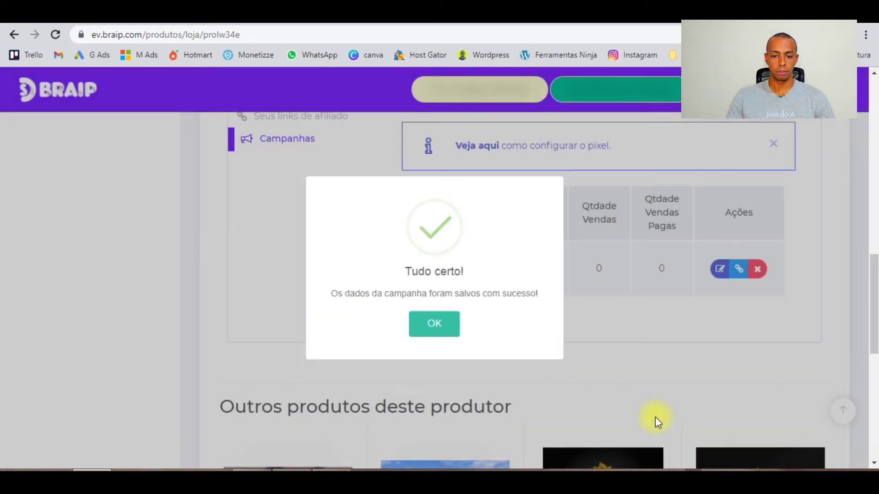
{"action": "left_click", "coordinate": [603, 268]}
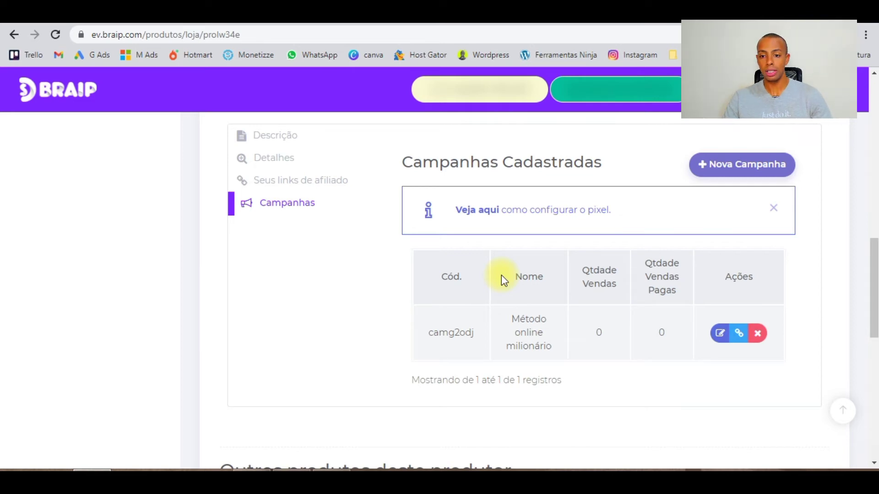
Copy the general campaign URL into the RASCUNHO document in Google Docs and delete the event snippet above it
{"action": "left_click", "coordinate": [745, 336]}
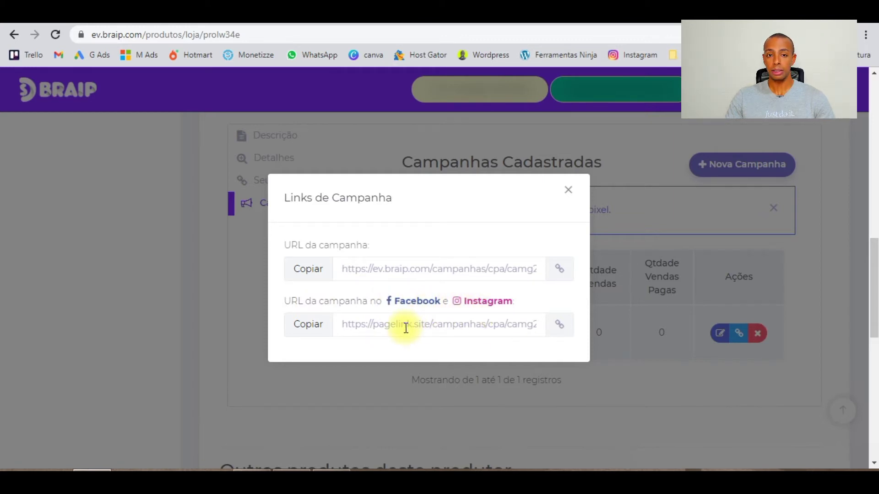
{"action": "left_click", "coordinate": [320, 275]}
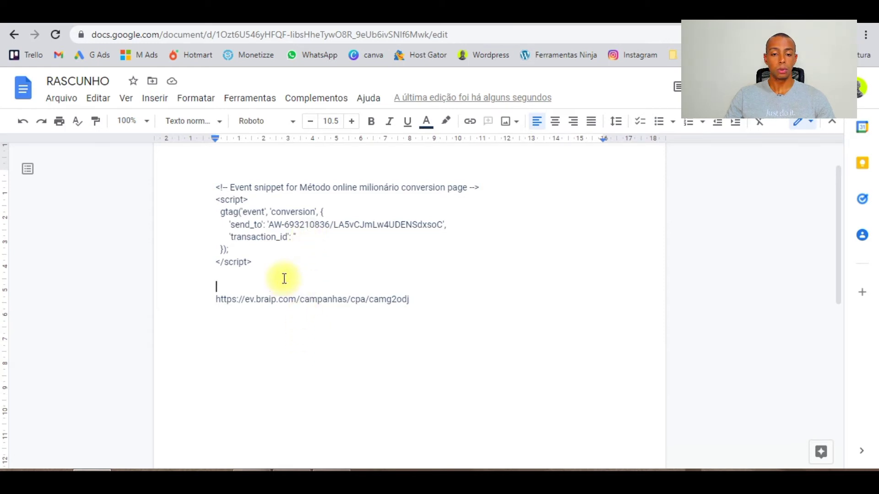
{"action": "left_click", "coordinate": [236, 279]}
{"action": "left_click_drag", "start_coordinate": [236, 278], "coordinate": [217, 139]}
{"action": "key", "text": "BackSpace"}
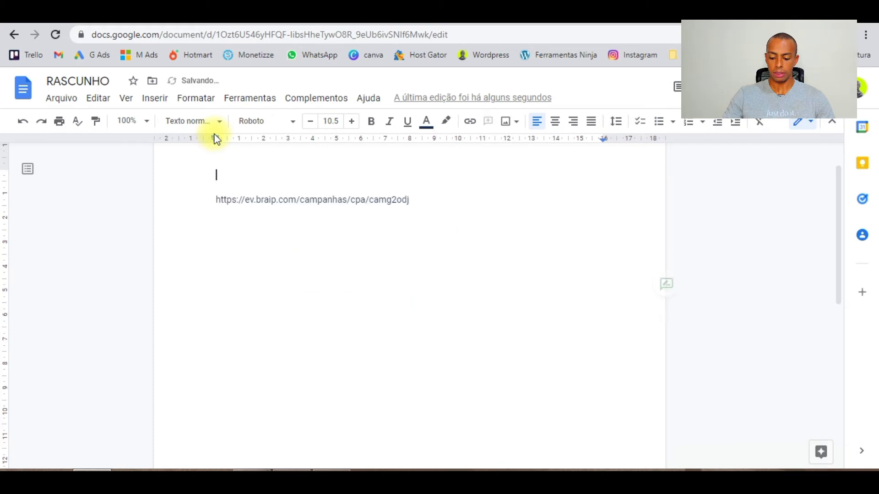
{"action": "left_click", "coordinate": [255, 221]}
{"action": "mouse_move", "coordinate": [427, 197]}
{"action": "left_mouse_down"}
{"action": "mouse_move", "coordinate": [230, 190]}
{"action": "mouse_move", "coordinate": [425, 207]}
{"action": "left_mouse_up"}
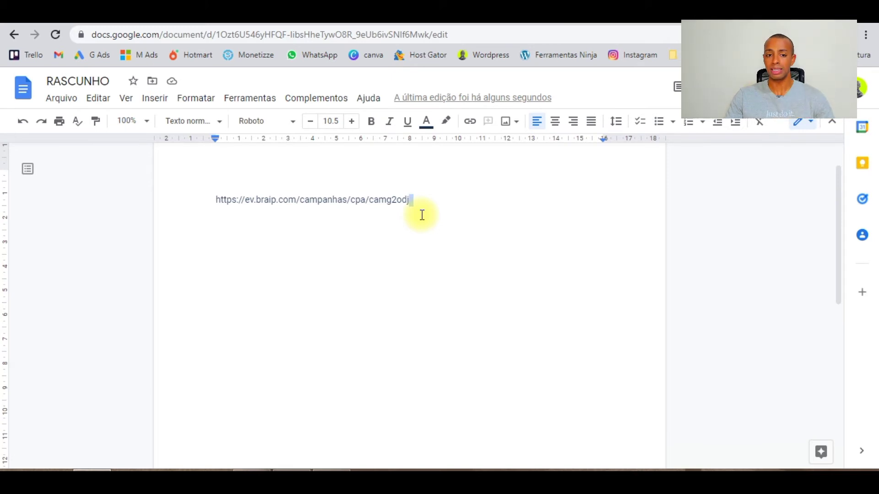
In the Google Ads campaign draft, expand the ad's URL options and open the Modelo de acompanhamento field for editing
{"action": "key", "text": "ctrl+Tab"}
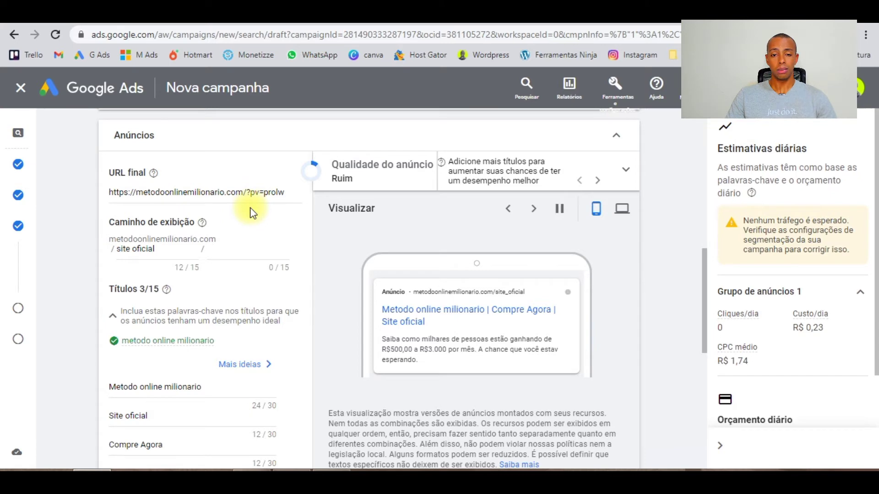
{"action": "scroll", "coordinate": [235, 226], "scroll_direction": "down", "scroll_amount": 4}
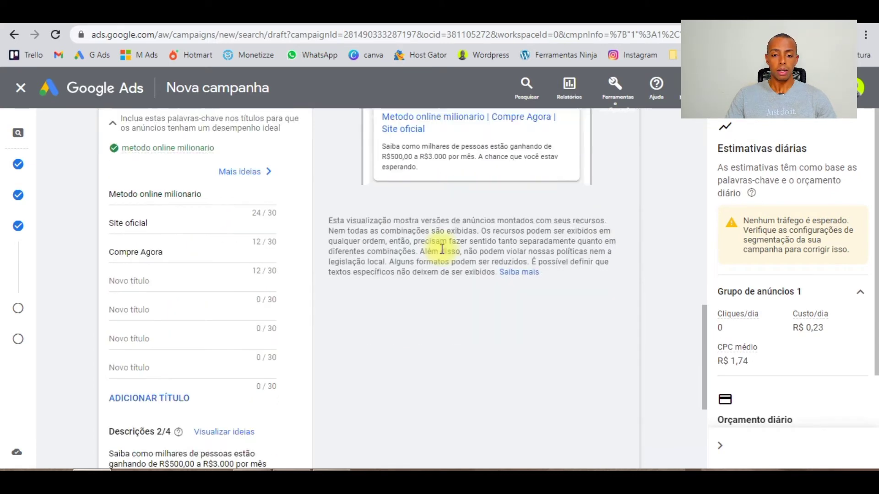
{"action": "scroll", "coordinate": [412, 256], "scroll_direction": "down", "scroll_amount": 3}
{"action": "scroll", "coordinate": [219, 308], "scroll_direction": "down", "scroll_amount": 2}
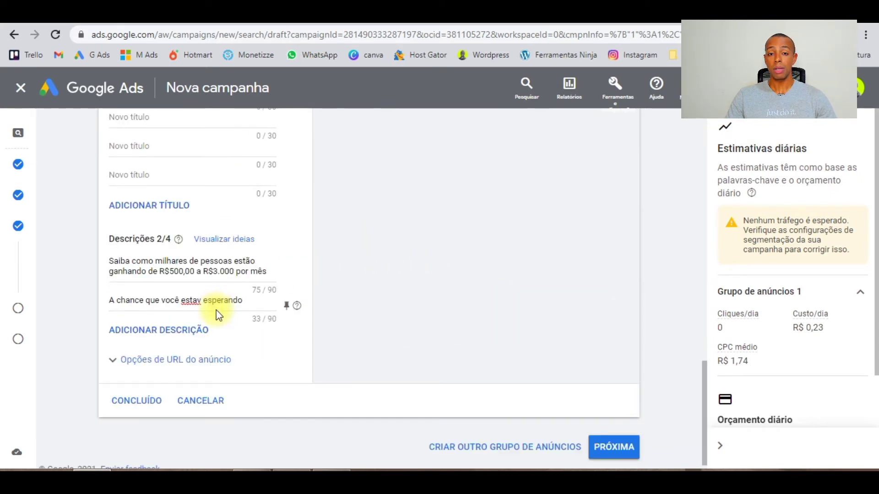
{"action": "scroll", "coordinate": [218, 315], "scroll_direction": "down", "scroll_amount": 1}
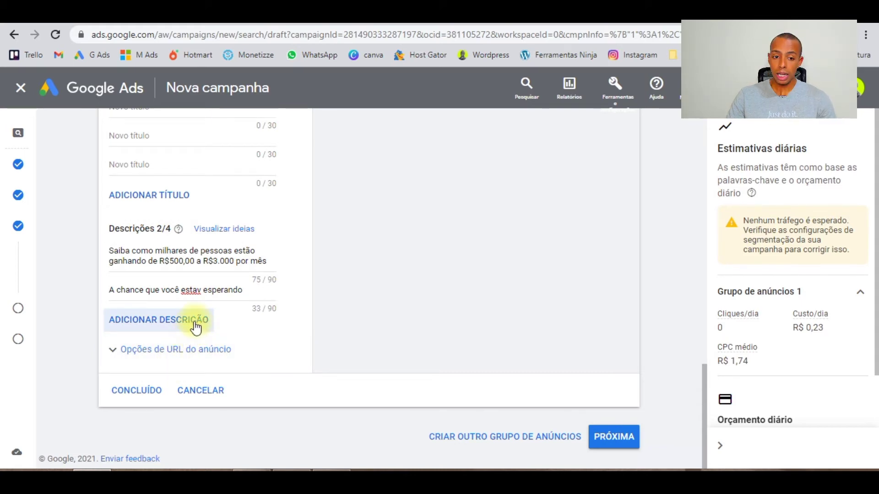
{"action": "left_click", "coordinate": [183, 354]}
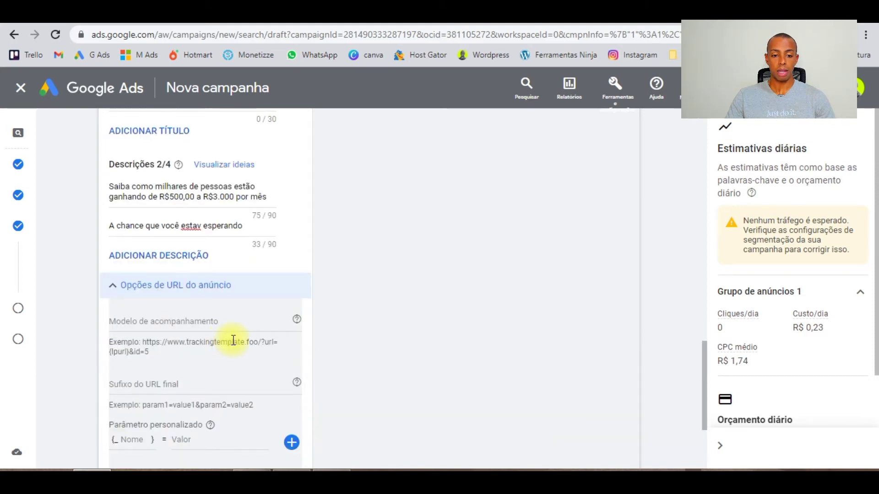
{"action": "left_click", "coordinate": [191, 328]}
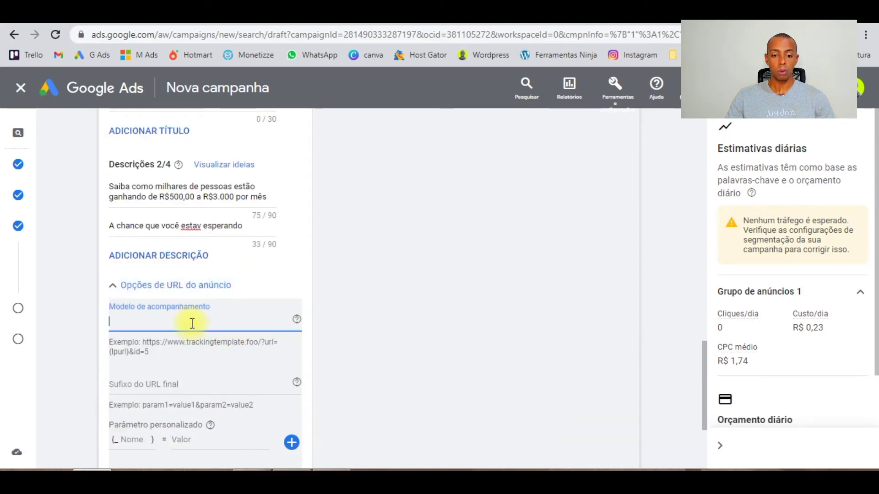
Copy the Braip campaign link from the RASCUNHO document and return to the ad's Modelo de acompanhamento field in Google Ads
{"action": "left_click", "coordinate": [602, 23]}
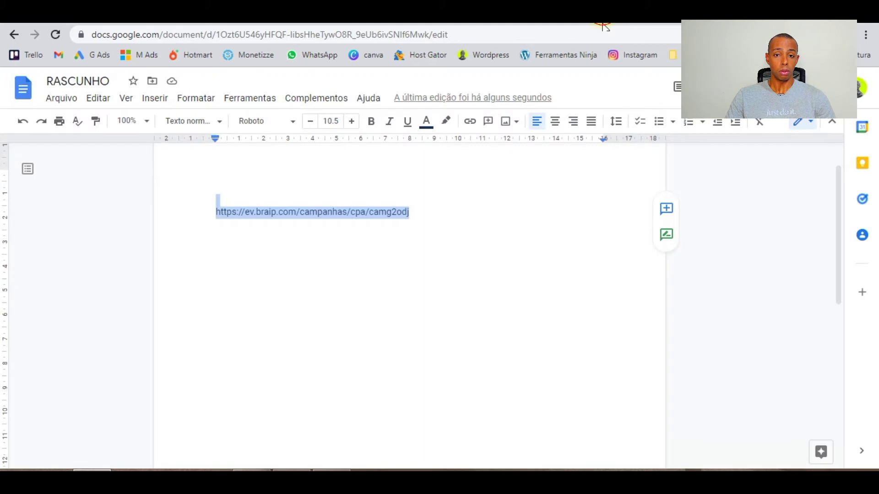
{"action": "left_click", "coordinate": [280, 236]}
{"action": "left_click_drag", "start_coordinate": [409, 216], "coordinate": [215, 218]}
{"action": "right_click", "coordinate": [227, 218]}
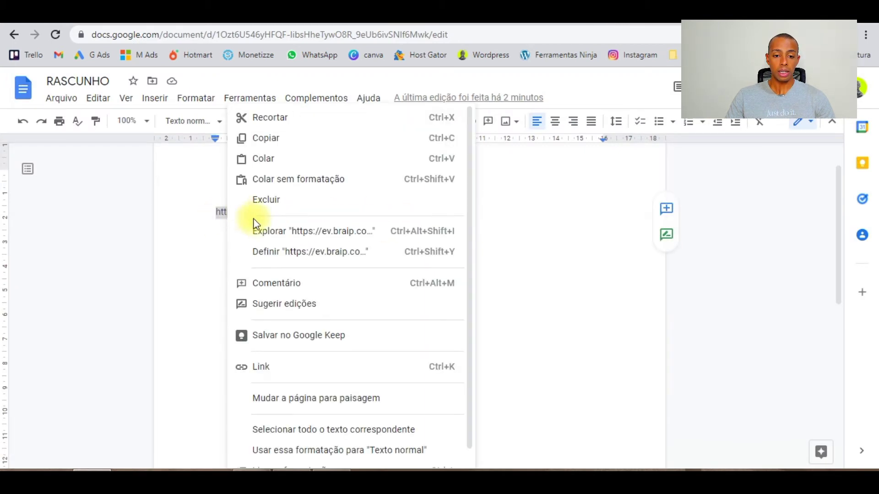
{"action": "left_click", "coordinate": [298, 138]}
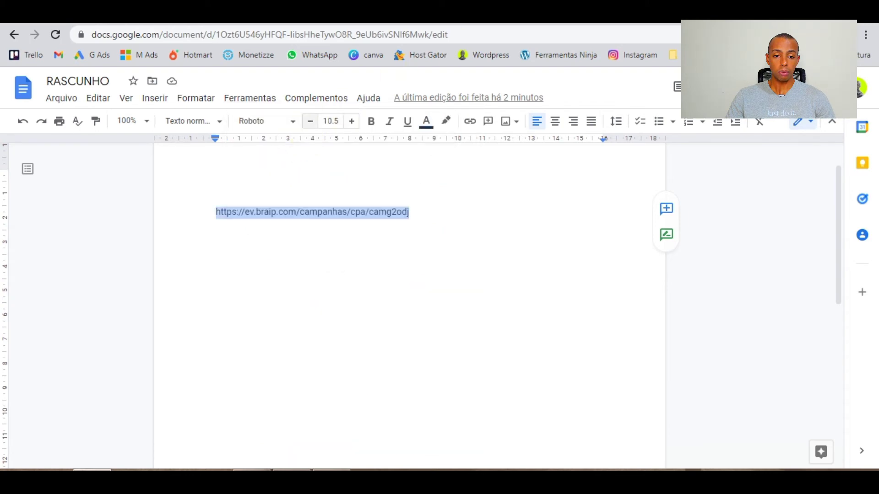
{"action": "key", "text": "ctrl+Tab"}
{"action": "left_click", "coordinate": [185, 319]}
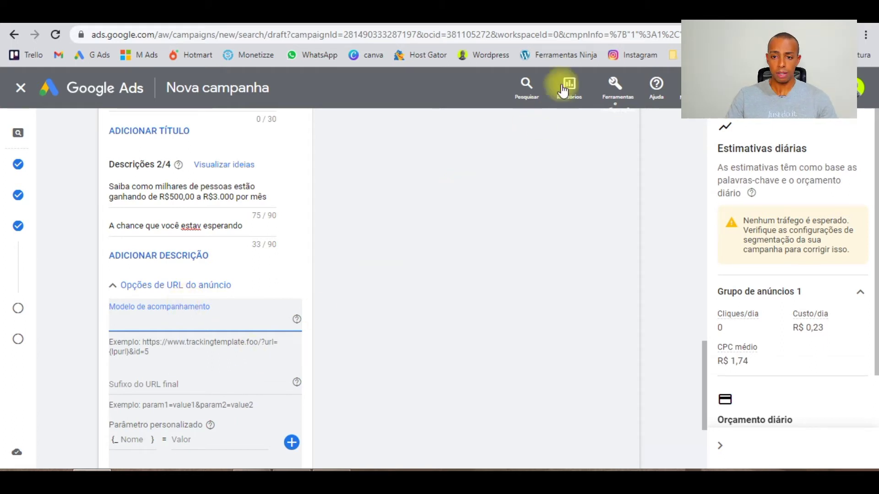
{"action": "left_click", "coordinate": [611, 24]}
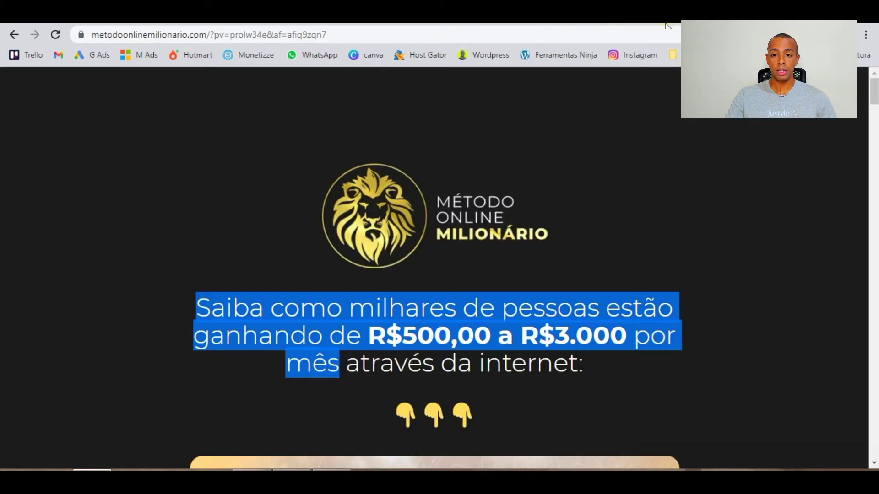
{"action": "left_click", "coordinate": [610, 24]}
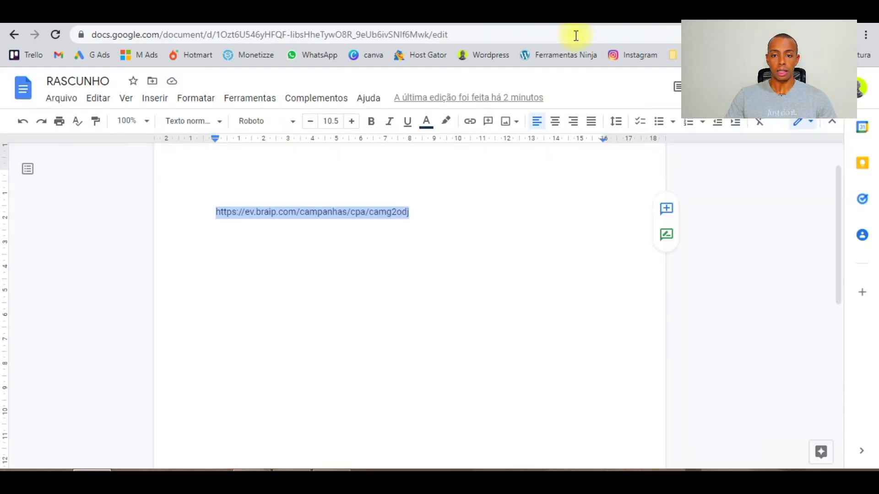
{"action": "key", "text": "ctrl+t"}
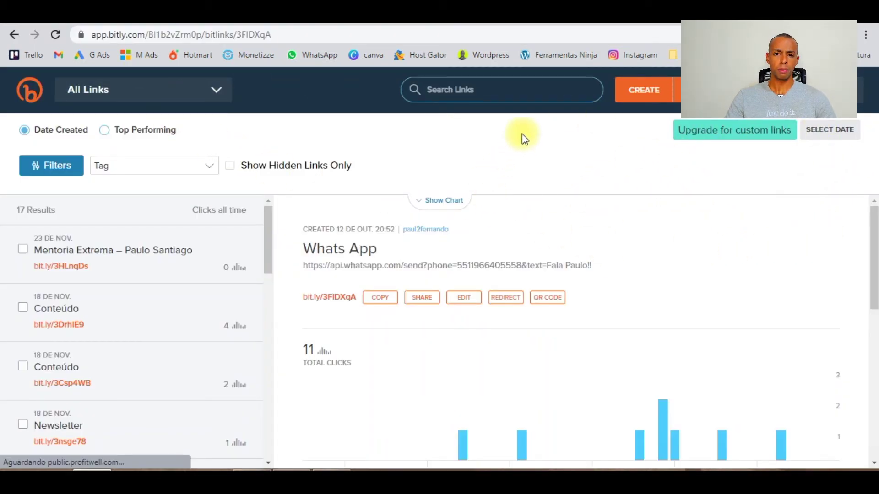
{"action": "left_click", "coordinate": [646, 94]}
{"action": "left_click", "coordinate": [762, 197]}
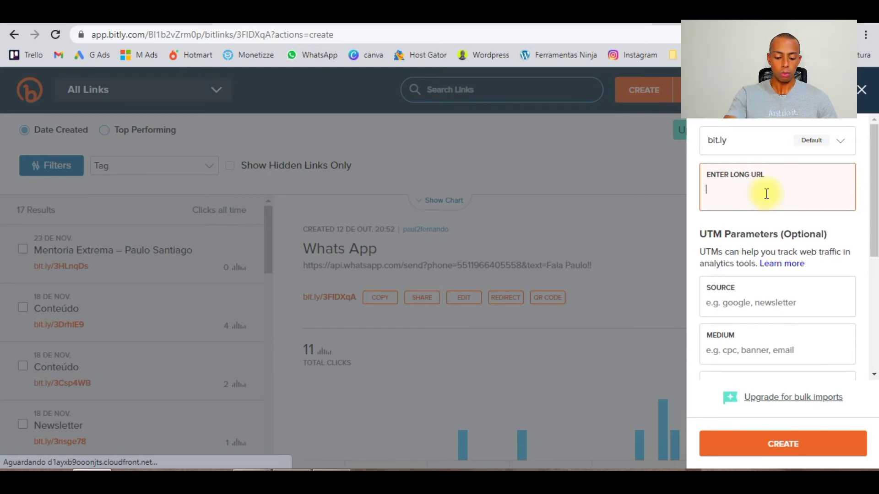
{"action": "key", "text": "ctrl+v"}
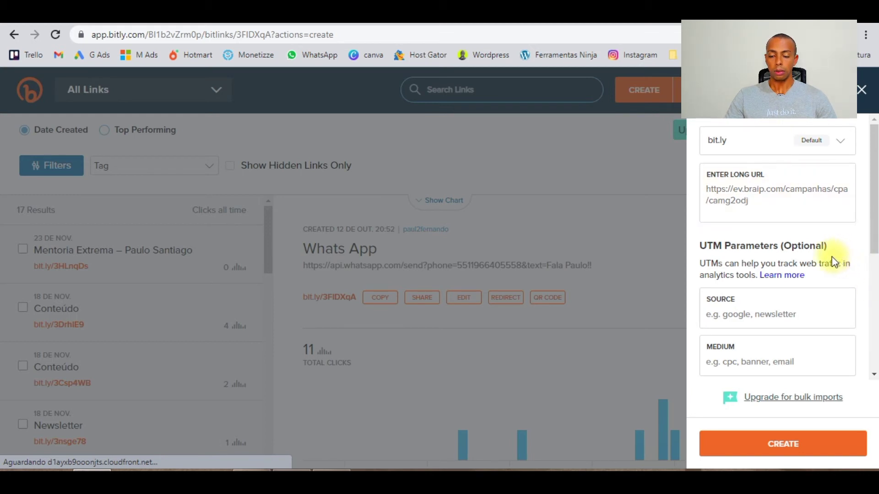
Create the Bitly link with the UTM parameters left empty and copy the shortened URL
{"action": "scroll", "coordinate": [751, 220], "scroll_direction": "down", "scroll_amount": 2}
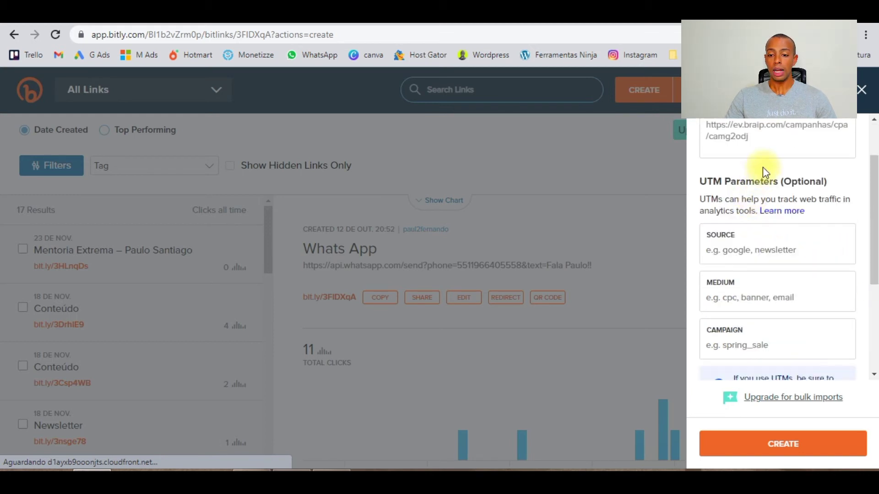
{"action": "scroll", "coordinate": [762, 169], "scroll_direction": "down", "scroll_amount": 3}
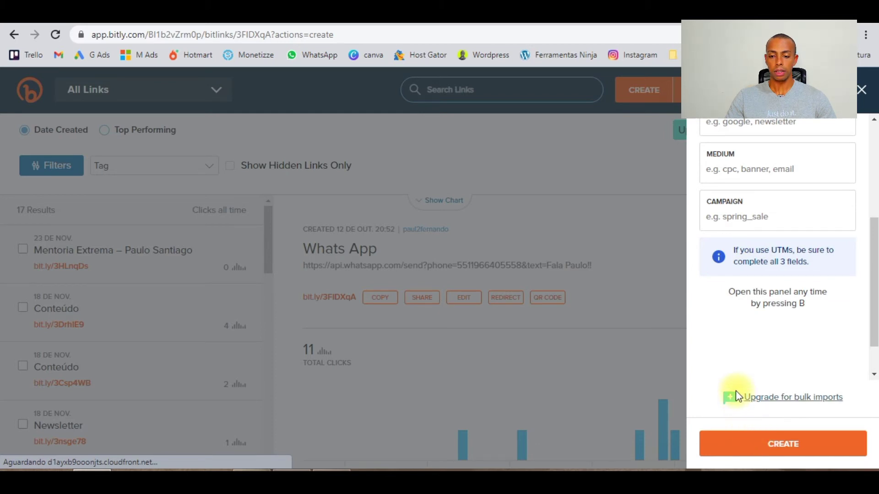
{"action": "left_click", "coordinate": [732, 440]}
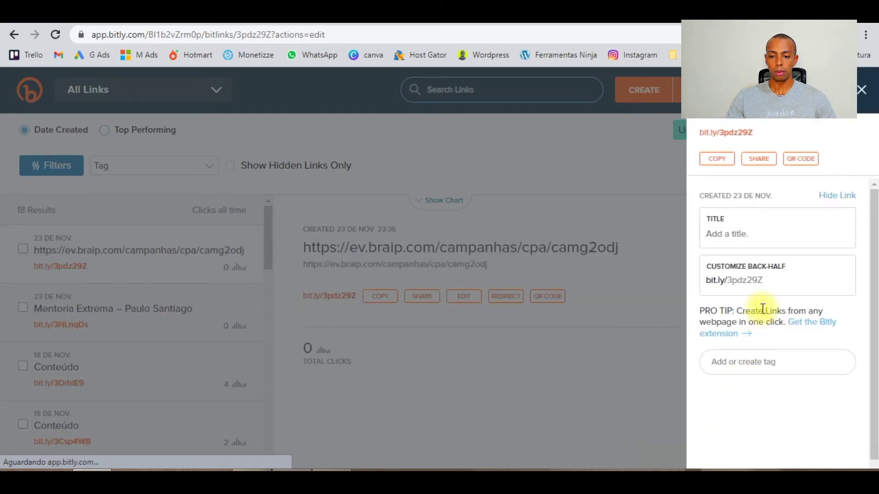
{"action": "left_click", "coordinate": [717, 159]}
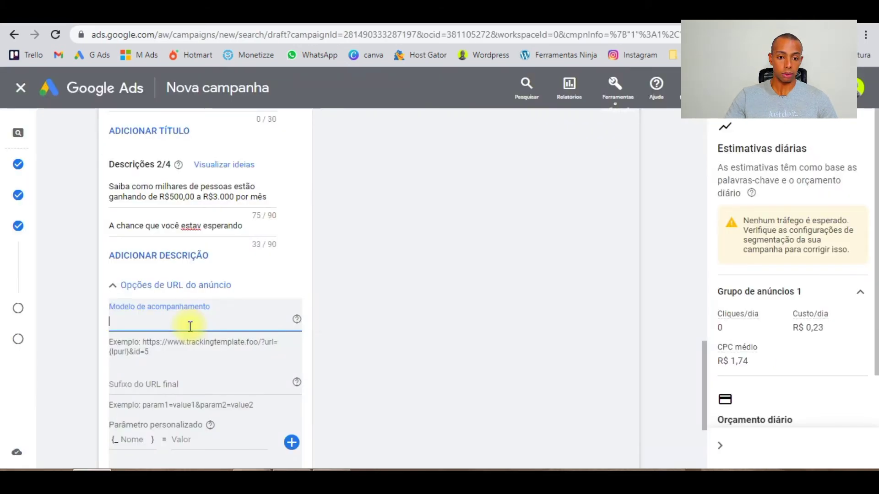
{"action": "key", "text": "ctrl+v"}
{"action": "left_click", "coordinate": [257, 358]}
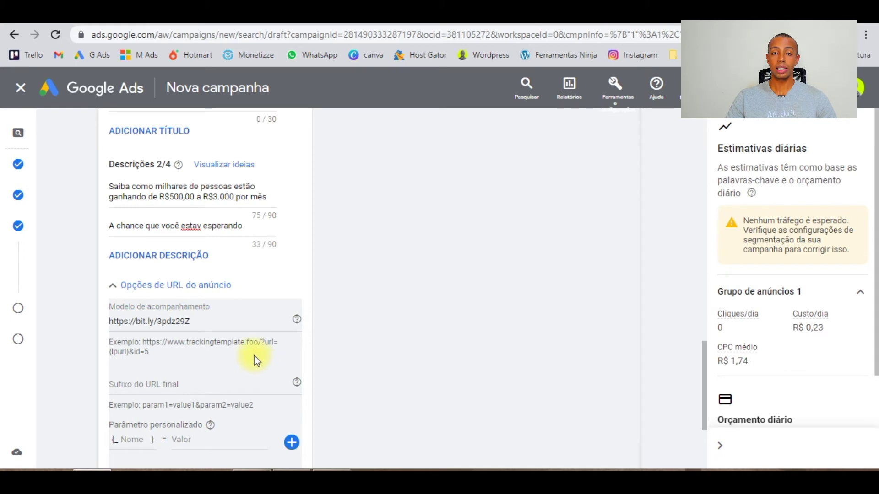
{"action": "scroll", "coordinate": [215, 304], "scroll_direction": "down", "scroll_amount": 3}
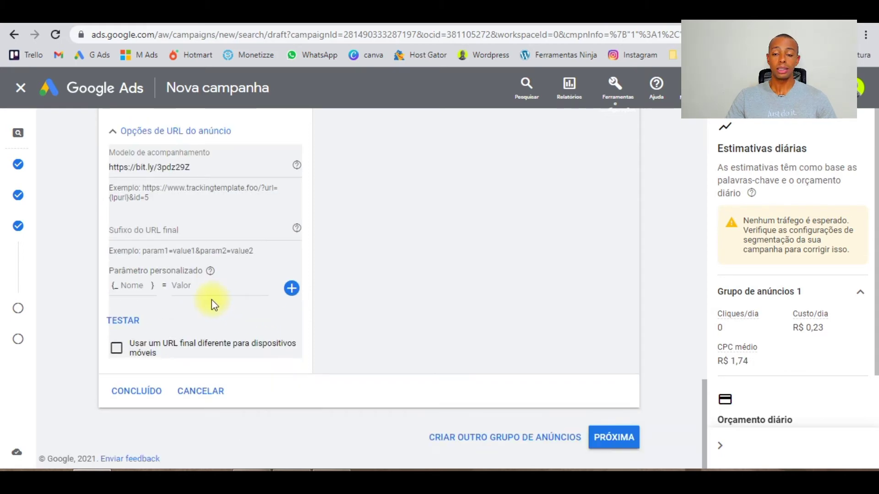
{"action": "left_click", "coordinate": [130, 392]}
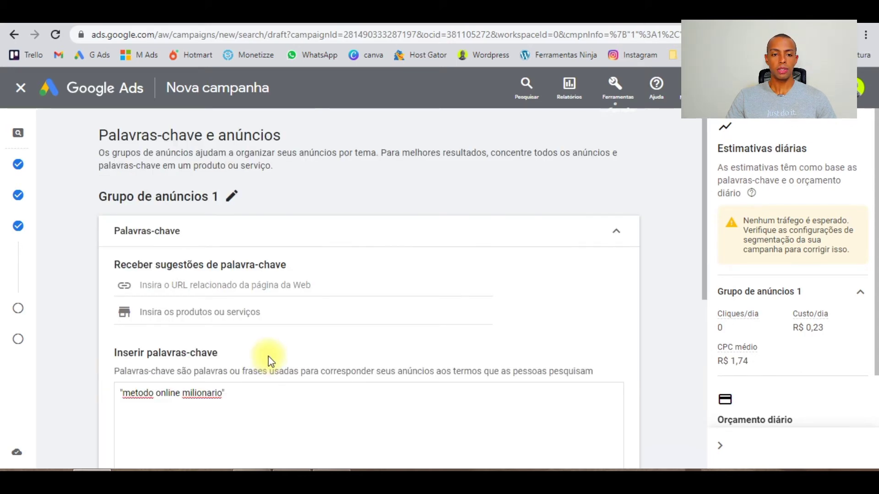
Advance past the Palavras-chave e anúncios and Extensões pages without adding any extensions, and publish the campaign
{"action": "scroll", "coordinate": [270, 360], "scroll_direction": "down", "scroll_amount": 7}
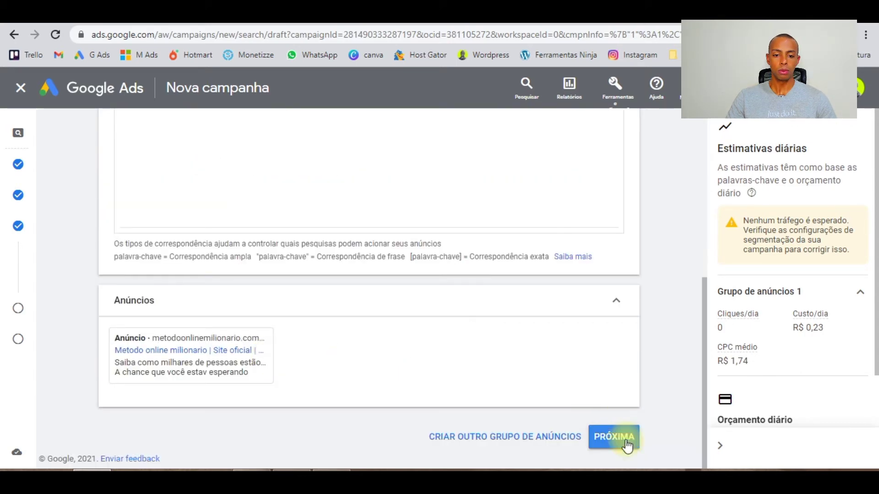
{"action": "left_click", "coordinate": [626, 449]}
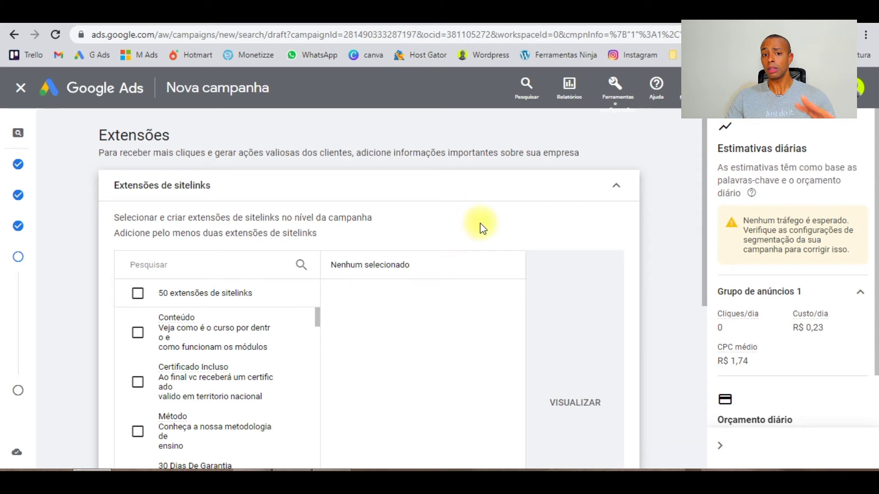
{"action": "scroll", "coordinate": [489, 238], "scroll_direction": "down", "scroll_amount": 6}
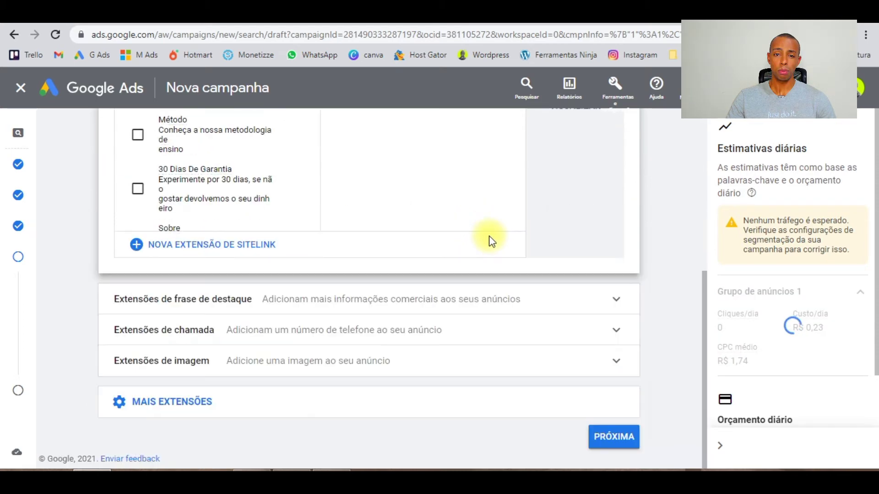
{"action": "left_click", "coordinate": [619, 447]}
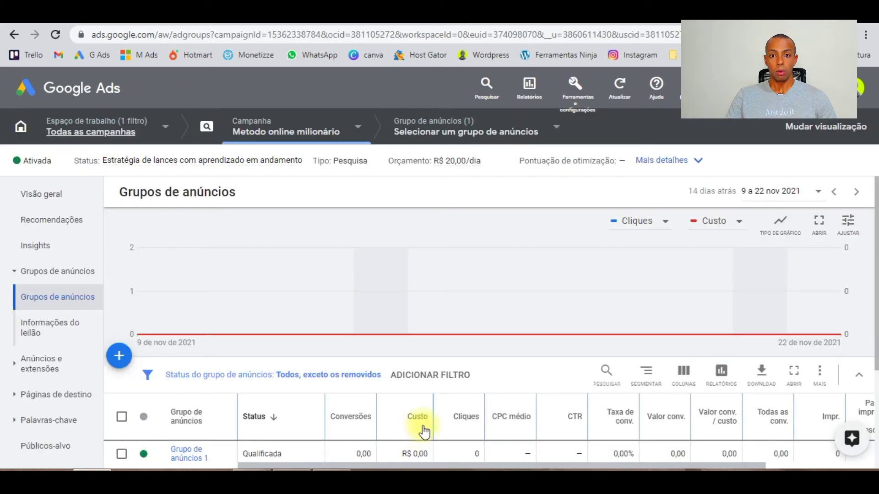
Open the Planejador de palavras-chave and start discovering new keywords
{"action": "mouse_move", "coordinate": [255, 290]}
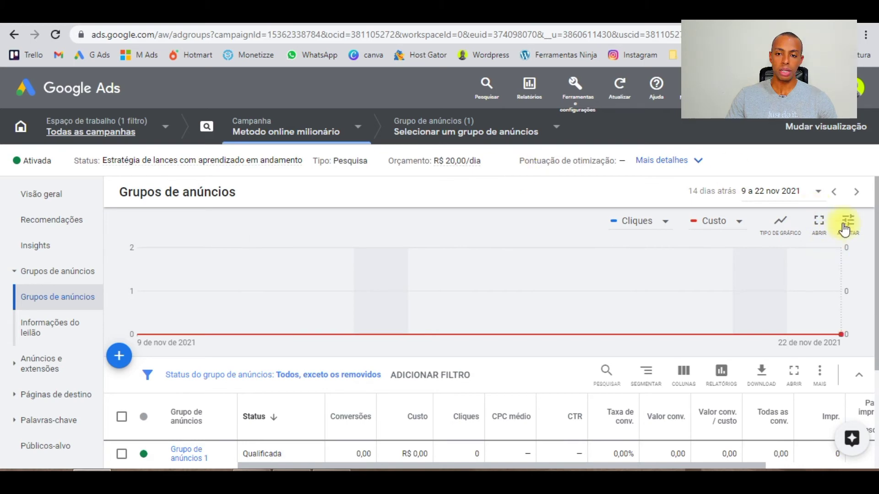
{"action": "left_click", "coordinate": [584, 93]}
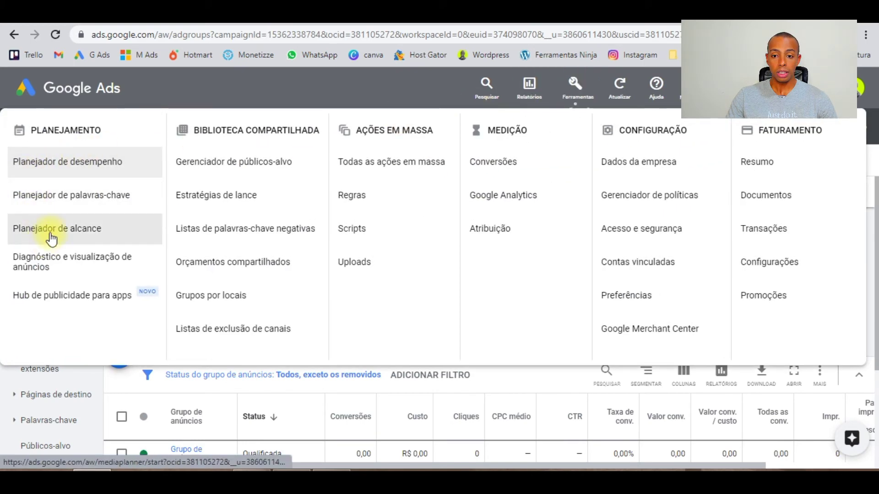
{"action": "left_click", "coordinate": [64, 196]}
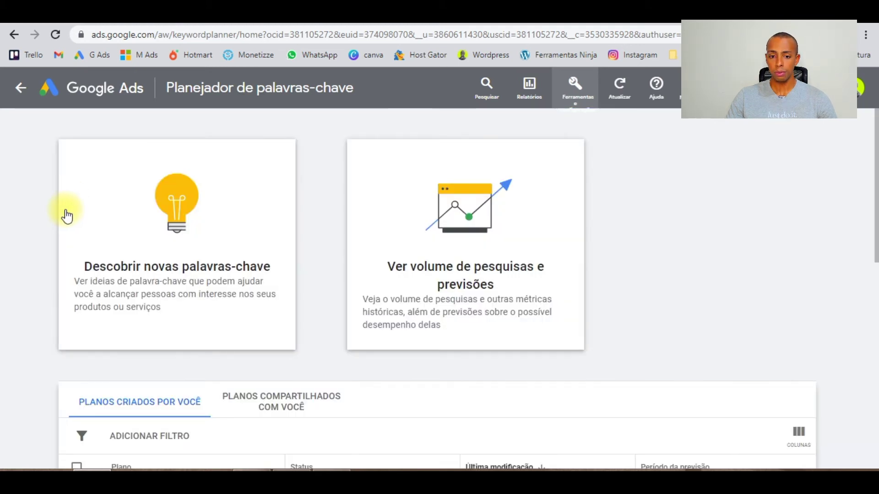
{"action": "left_click", "coordinate": [162, 233]}
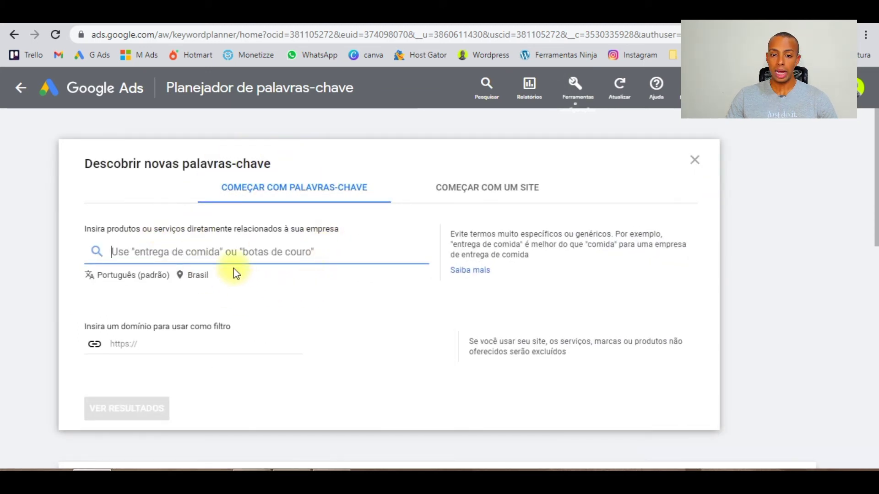
Generate keyword ideas from the whole metodoonlinemilionario.com site, using the sales page URL copied from its browser tab
{"action": "left_click", "coordinate": [494, 200]}
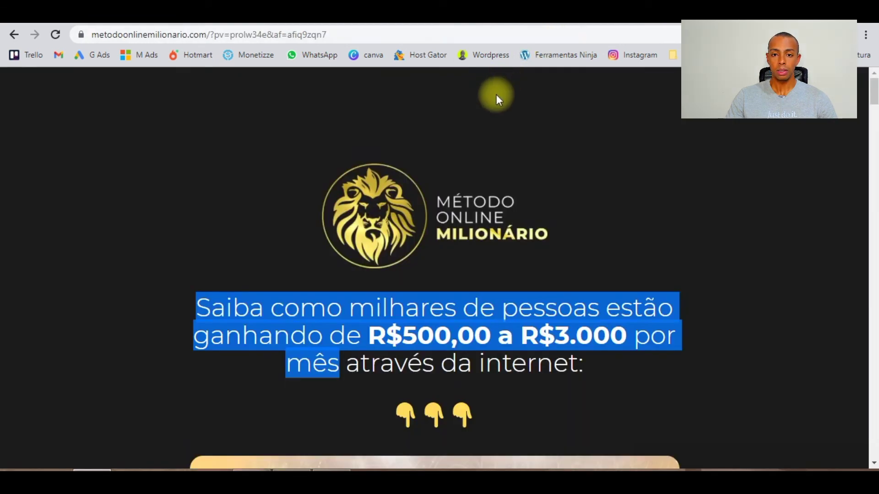
{"action": "left_click", "coordinate": [417, 33]}
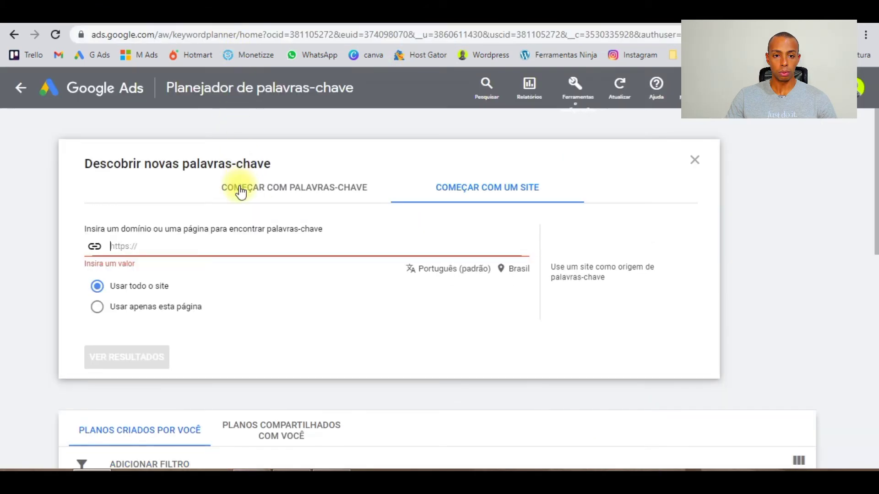
{"action": "left_click", "coordinate": [200, 249]}
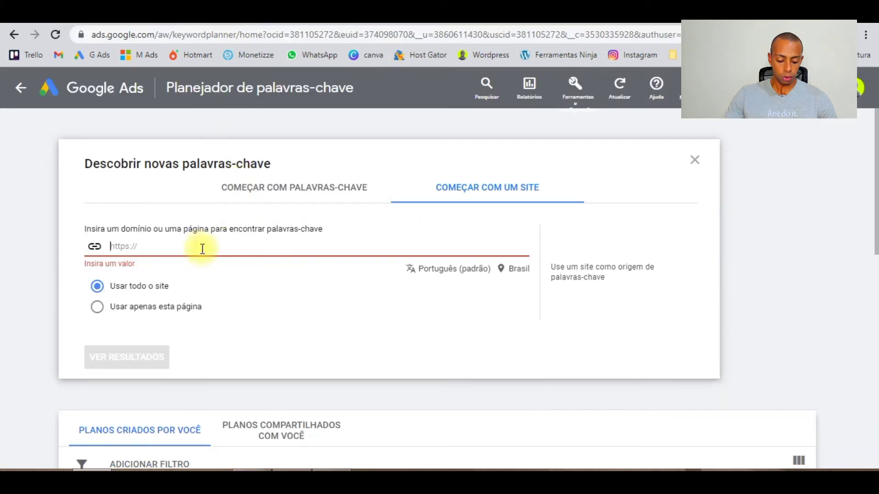
{"action": "key", "text": "ctrl+v"}
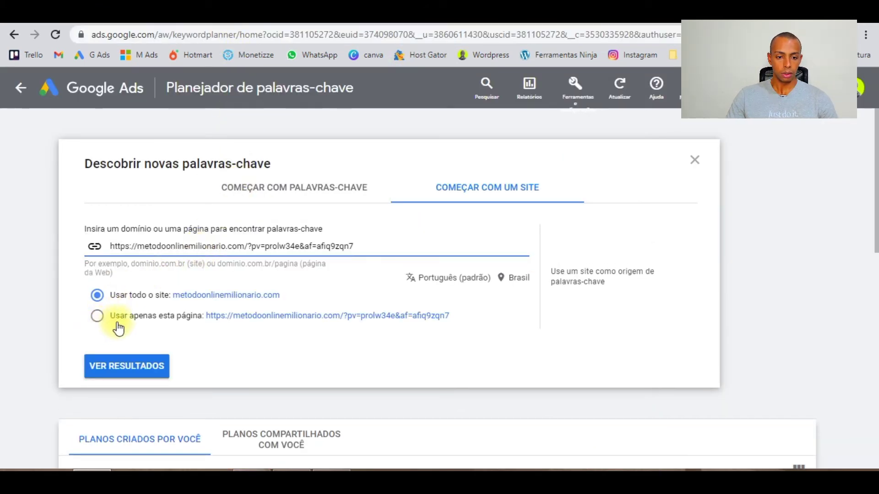
{"action": "left_click", "coordinate": [116, 366]}
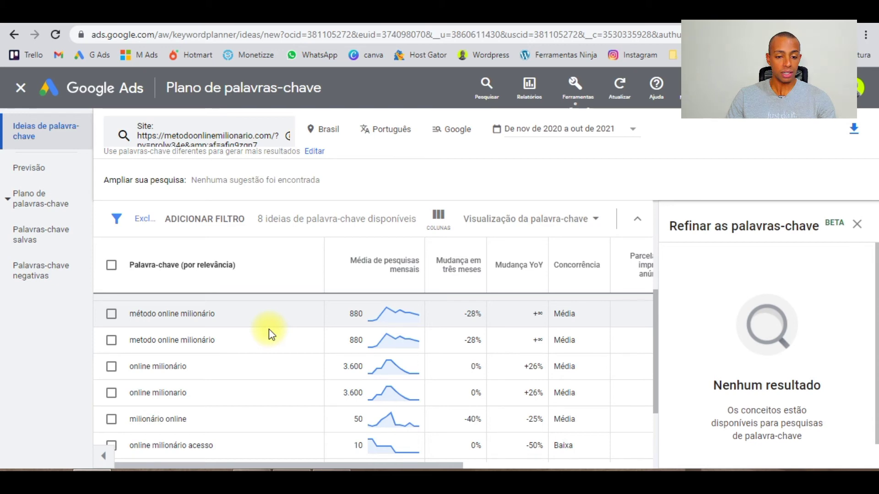
Examine the keyword ideas for the sales page, comparing their average monthly searches, trends and competition
{"action": "scroll", "coordinate": [269, 330], "scroll_direction": "down", "scroll_amount": 3}
{"action": "scroll", "coordinate": [198, 357], "scroll_direction": "up", "scroll_amount": 3}
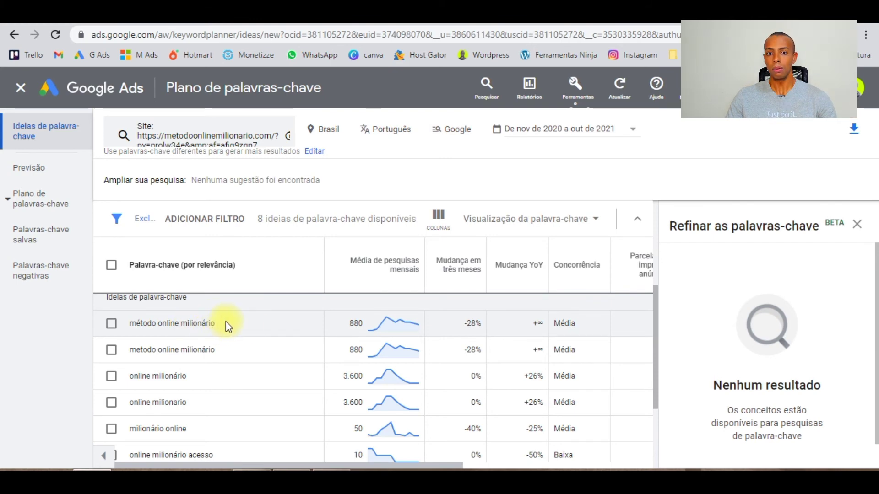
{"action": "scroll", "coordinate": [226, 325], "scroll_direction": "down", "scroll_amount": 3}
{"action": "scroll", "coordinate": [227, 336], "scroll_direction": "up", "scroll_amount": 5}
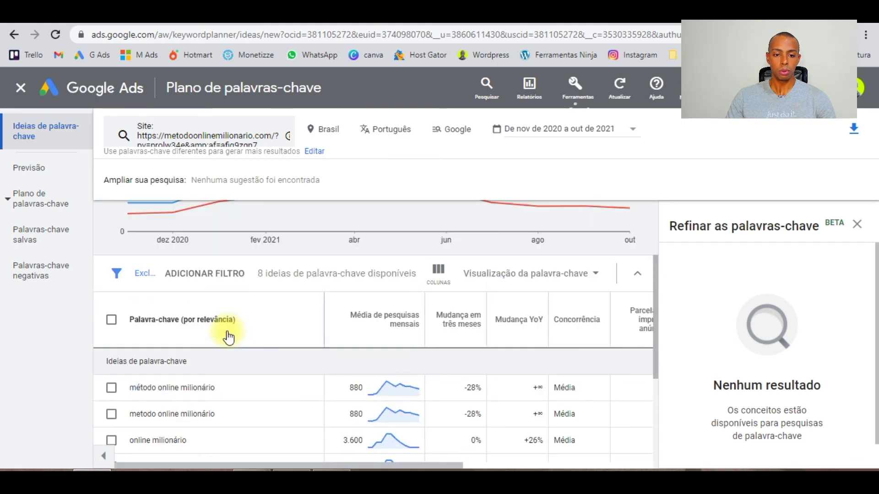
{"action": "scroll", "coordinate": [232, 338], "scroll_direction": "down", "scroll_amount": 5}
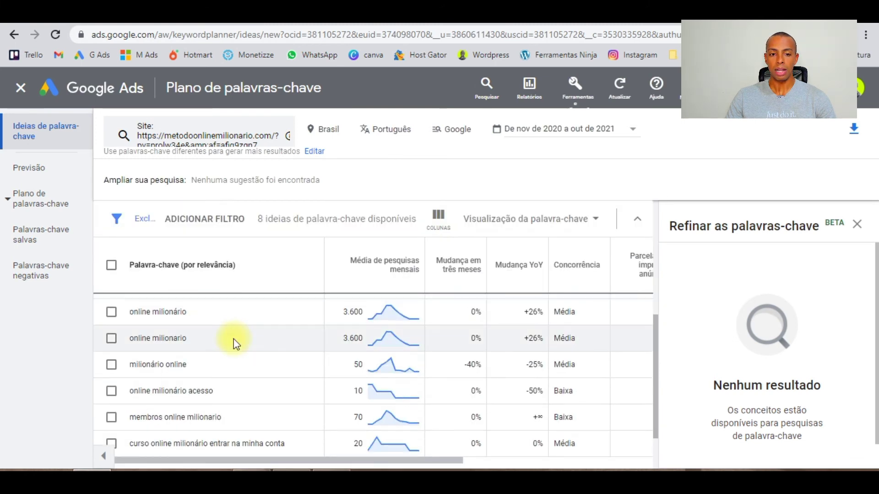
{"action": "scroll", "coordinate": [256, 339], "scroll_direction": "up", "scroll_amount": 5}
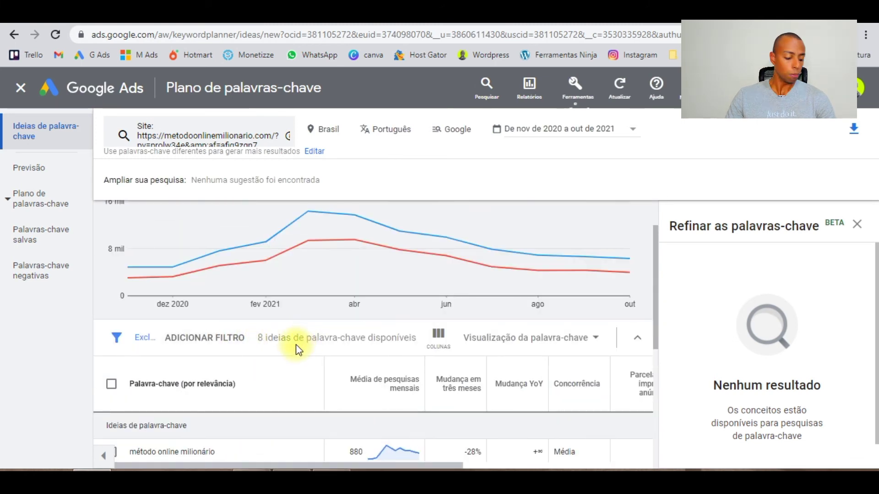